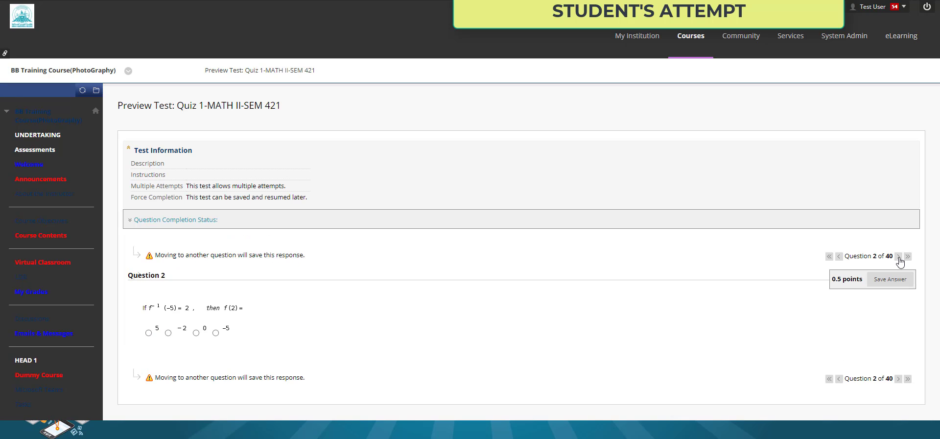
Look through the inverse-function questions 2 to 4, expand the question completion status list, and advance to question 5
click(898, 257)
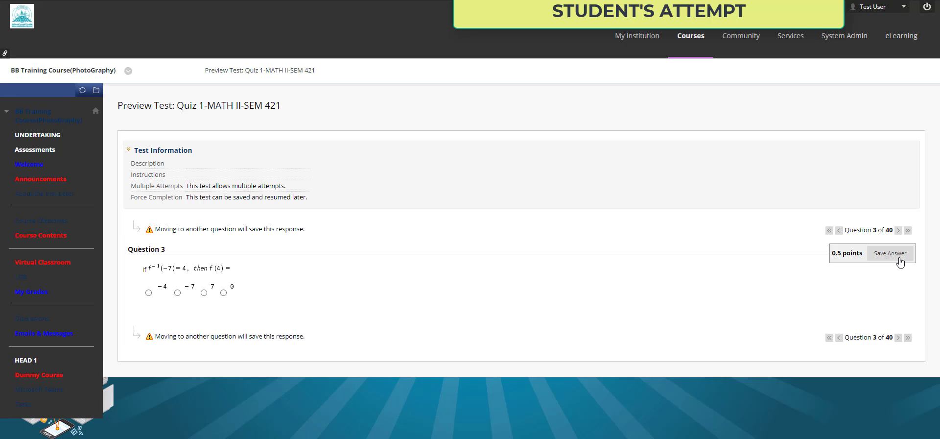
click(899, 257)
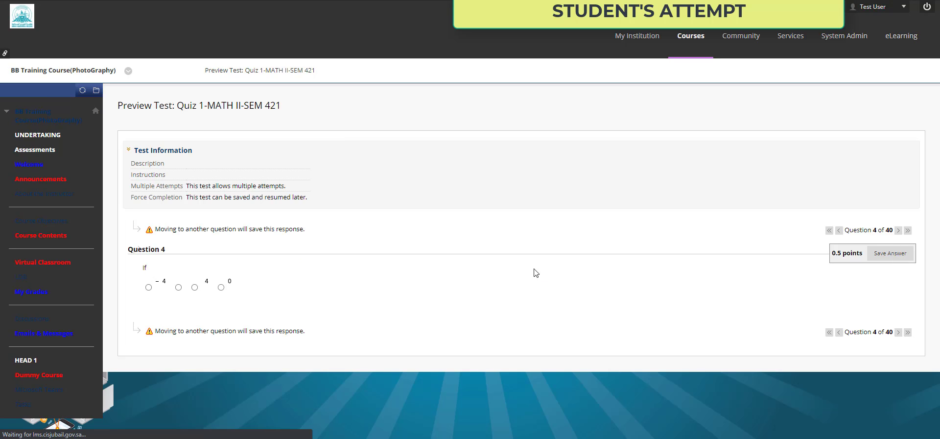
click(193, 220)
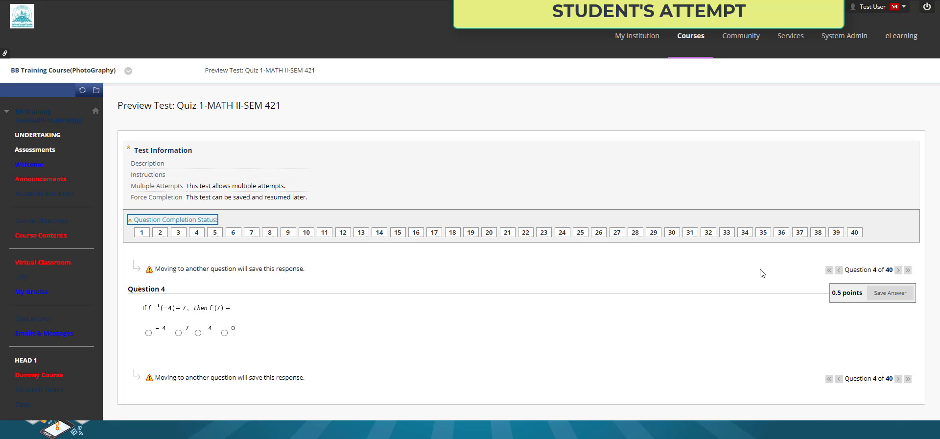
click(897, 270)
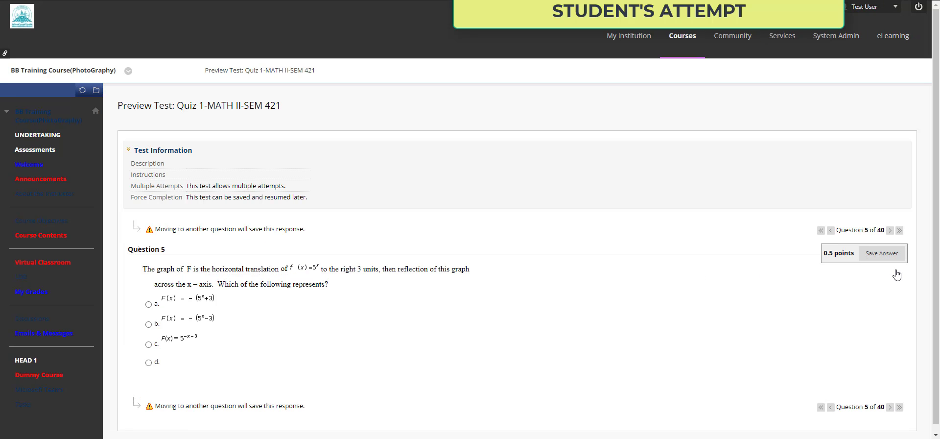
Review the graph translation and reflection questions 5 to 8 without answering, and continue to question 9
click(891, 230)
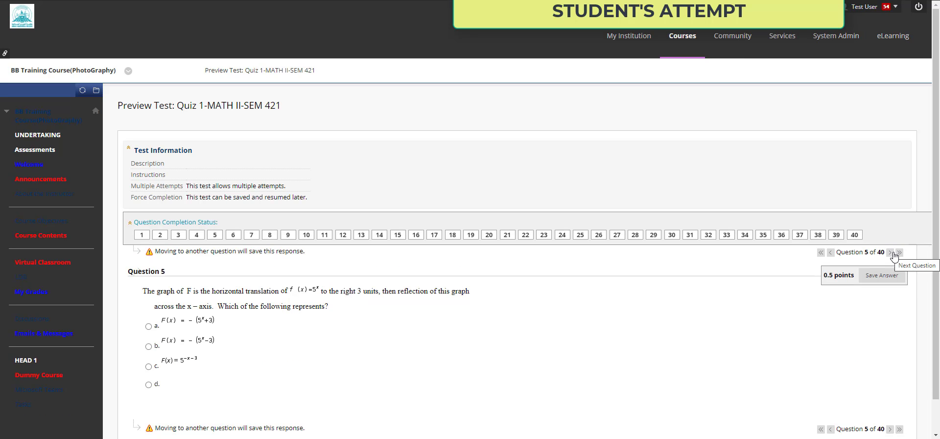
click(892, 253)
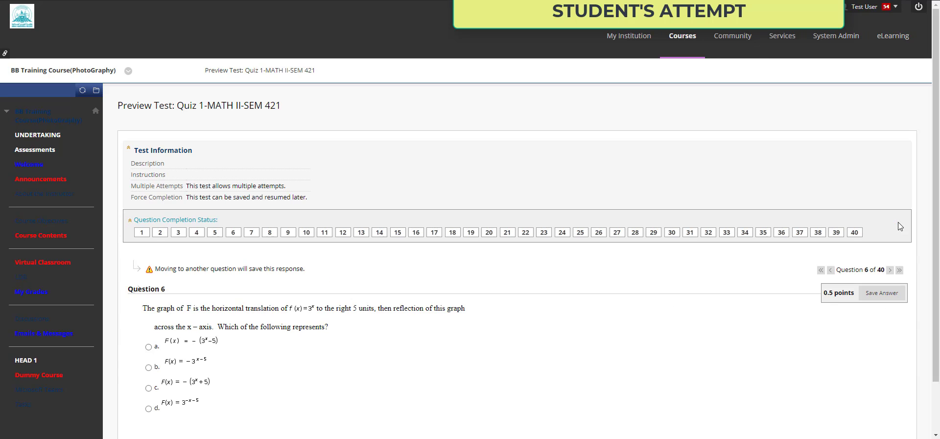
click(889, 271)
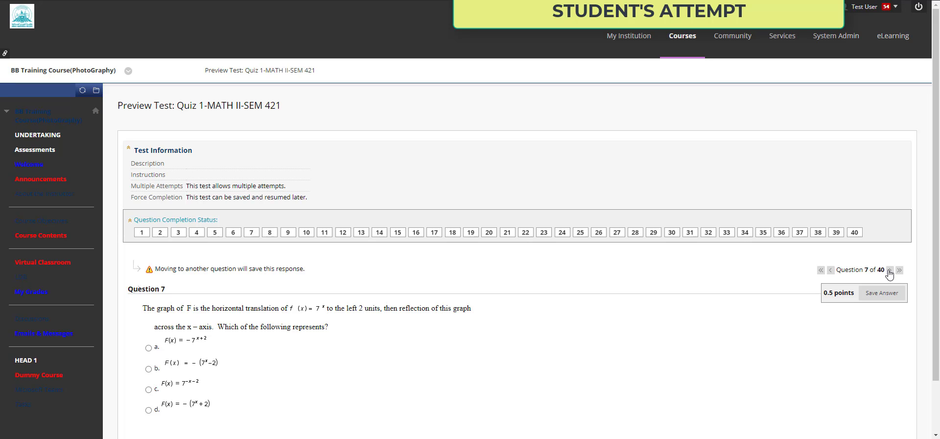
click(889, 270)
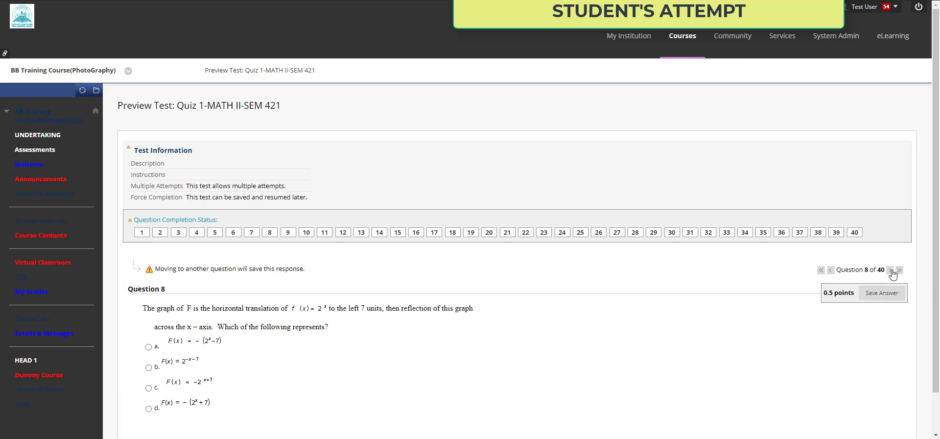
click(890, 271)
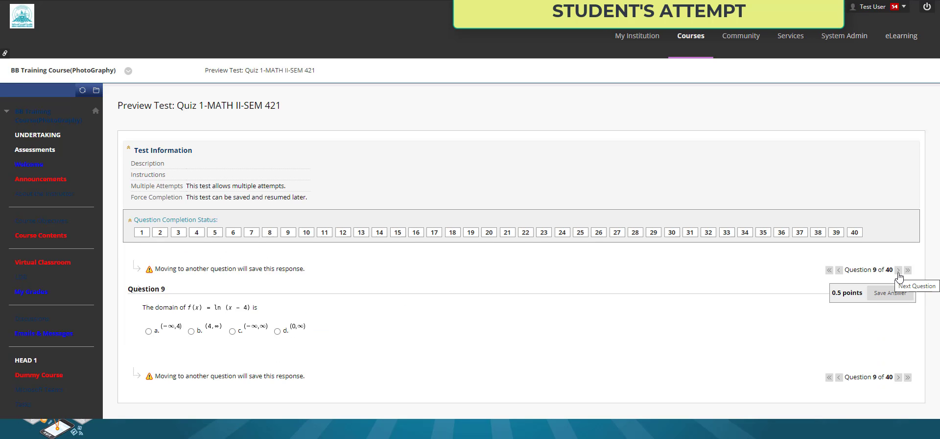
Review the questions on the domain of ln functions, 9 to 12, without answering, and continue to question 13
click(899, 272)
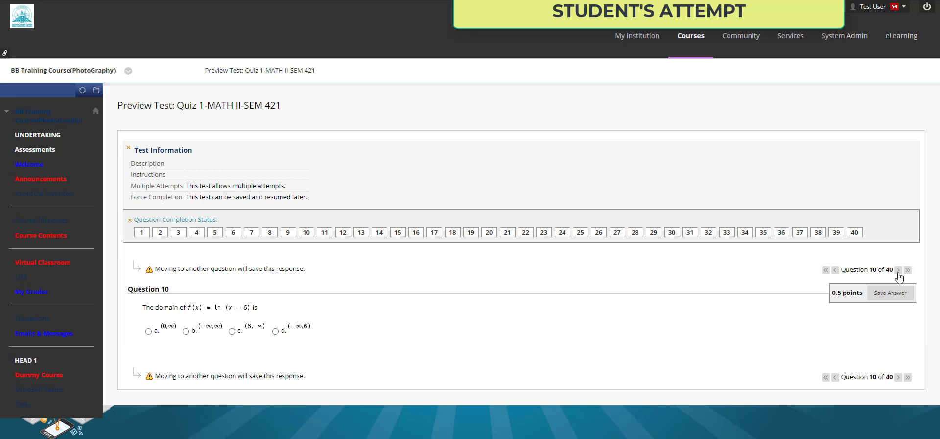
click(899, 272)
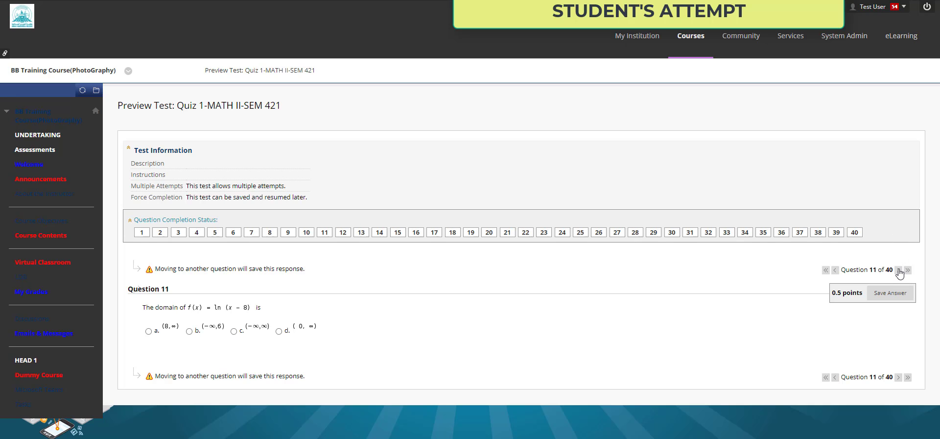
click(899, 270)
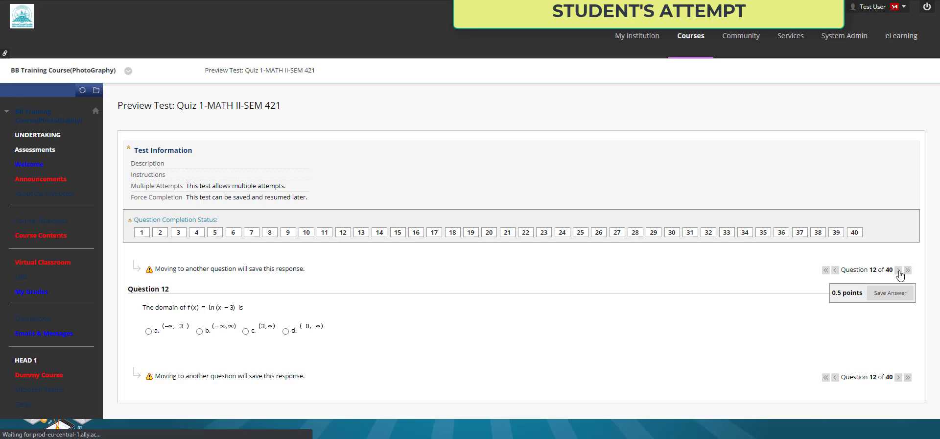
click(899, 269)
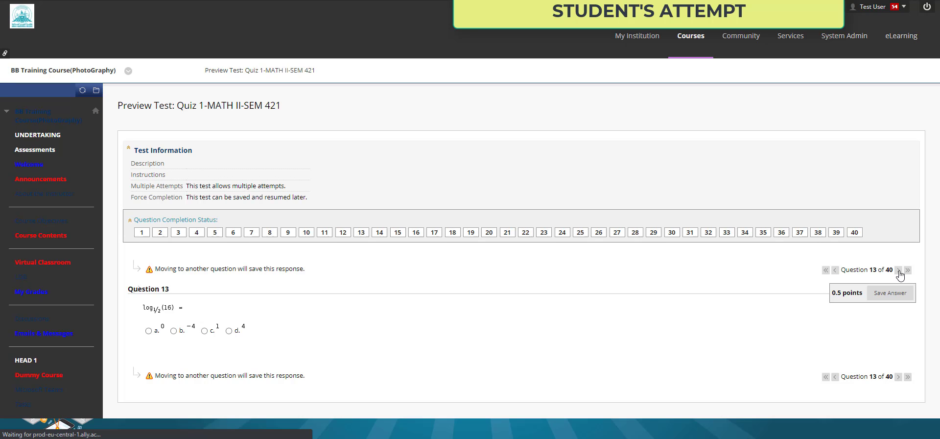
Review the logarithm evaluation questions 13 to 16 without answering, and continue to question 17
click(899, 269)
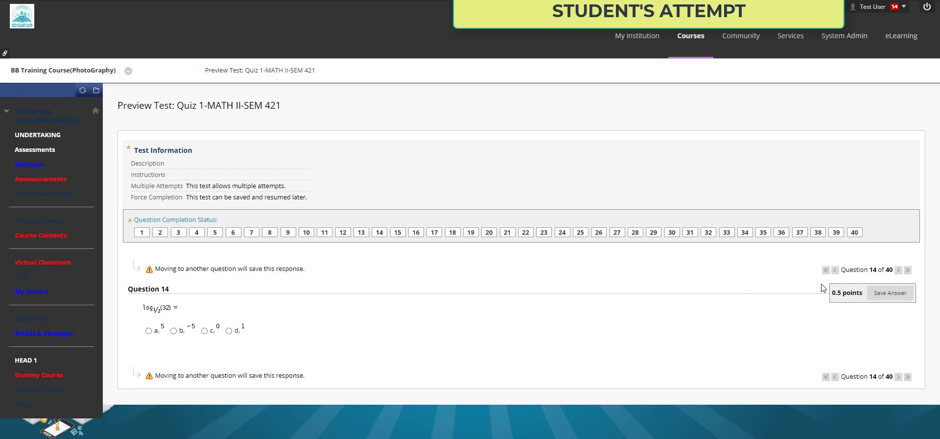
click(898, 270)
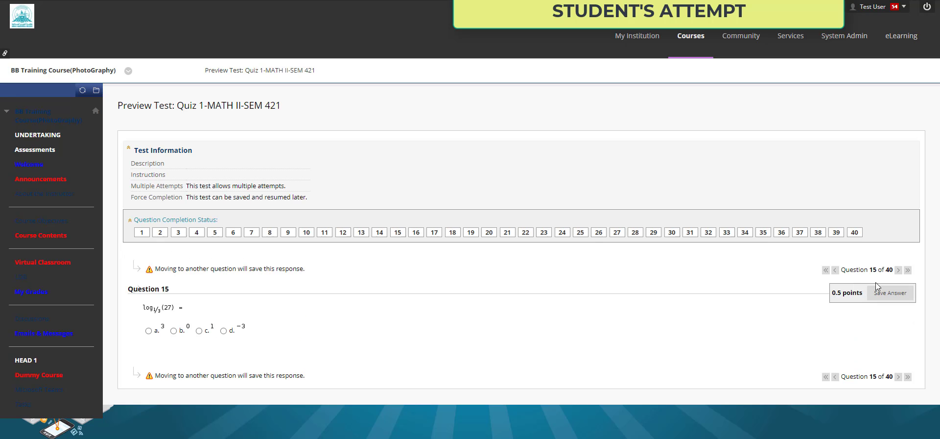
click(899, 271)
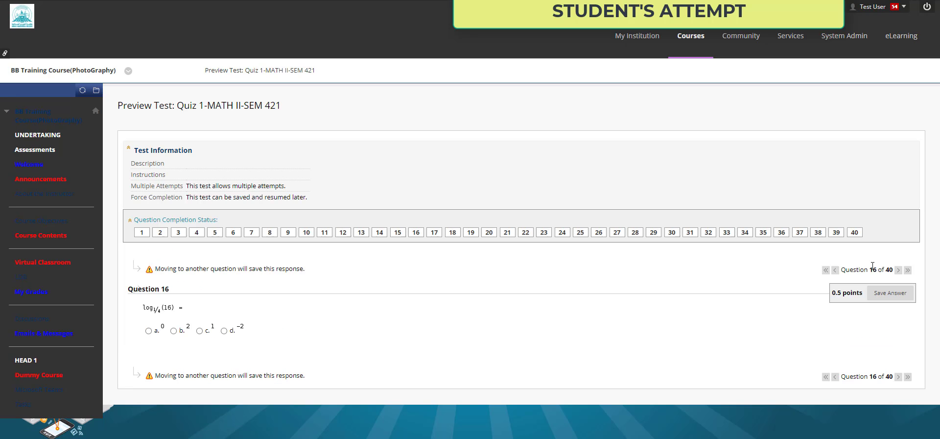
click(898, 270)
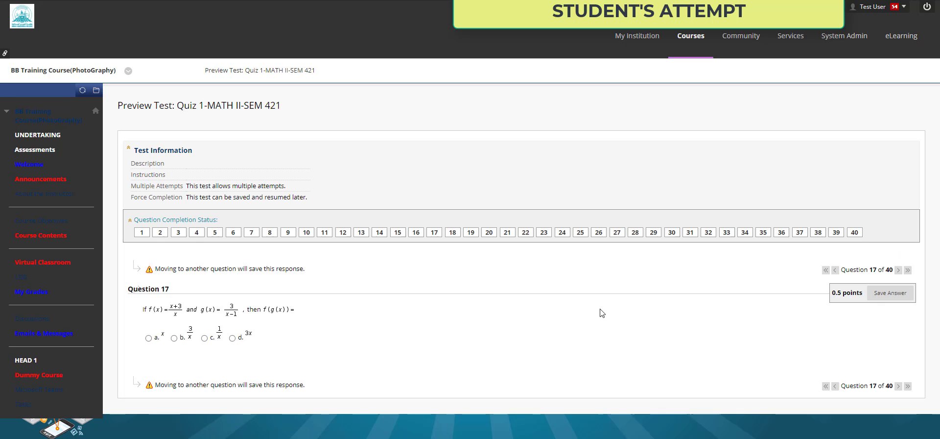
Review the composite function questions 17 to 20 without answering, and continue to question 21
click(898, 271)
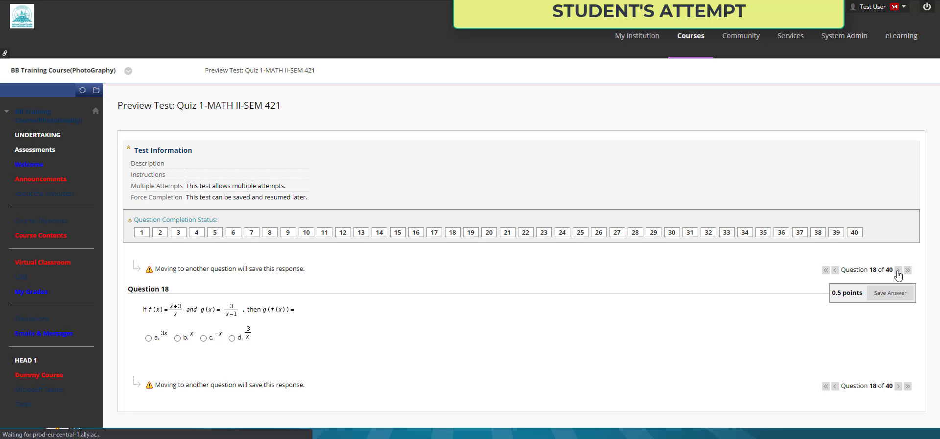
click(898, 270)
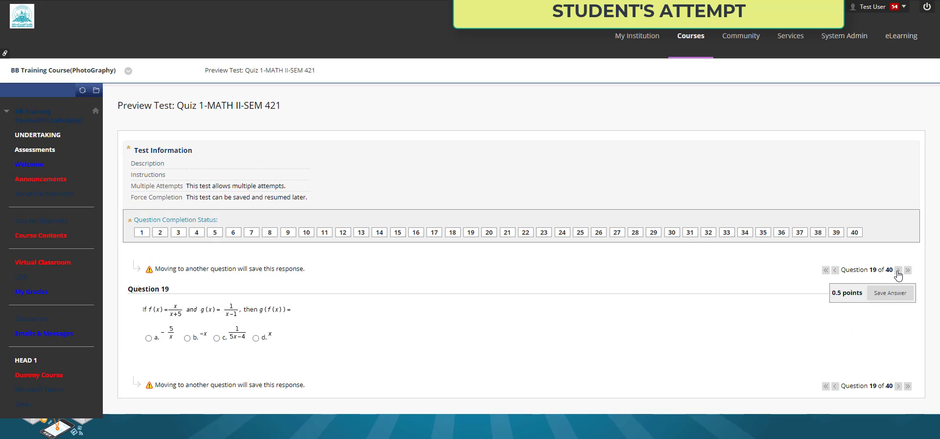
click(898, 270)
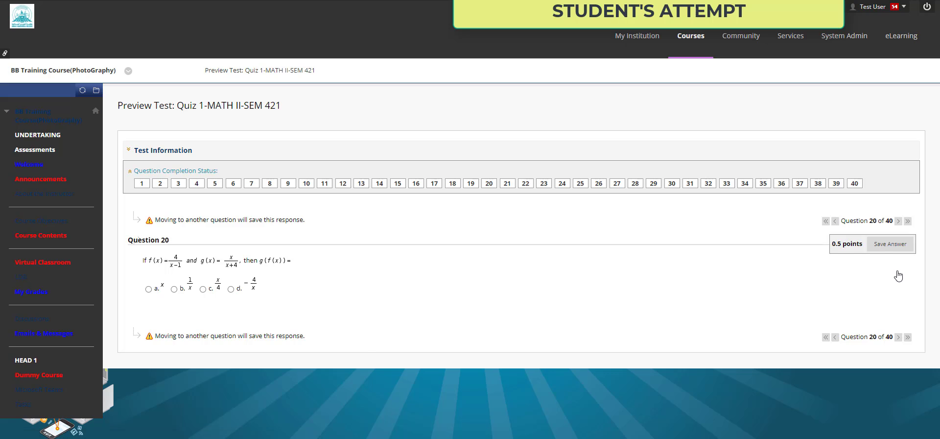
click(897, 270)
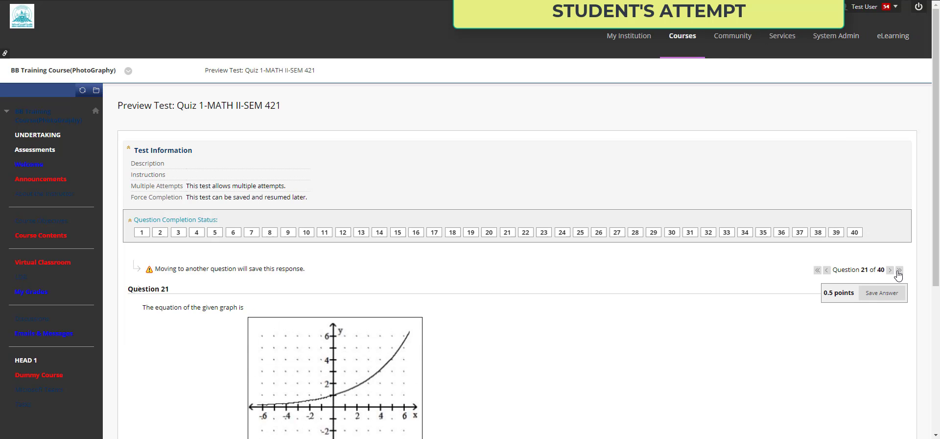
Examine the graphs and answer options of questions 21 and 22, and continue to question 23
scroll(796, 312, down, 2)
scroll(796, 312, down, 3)
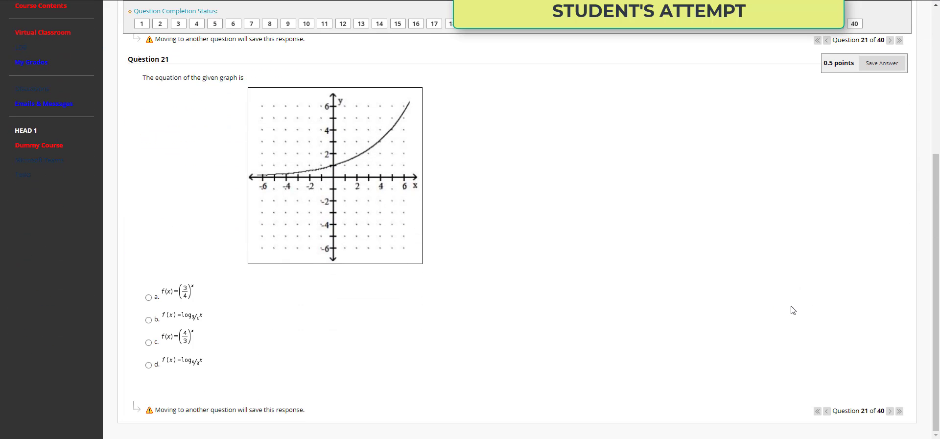
scroll(793, 310, up, 3)
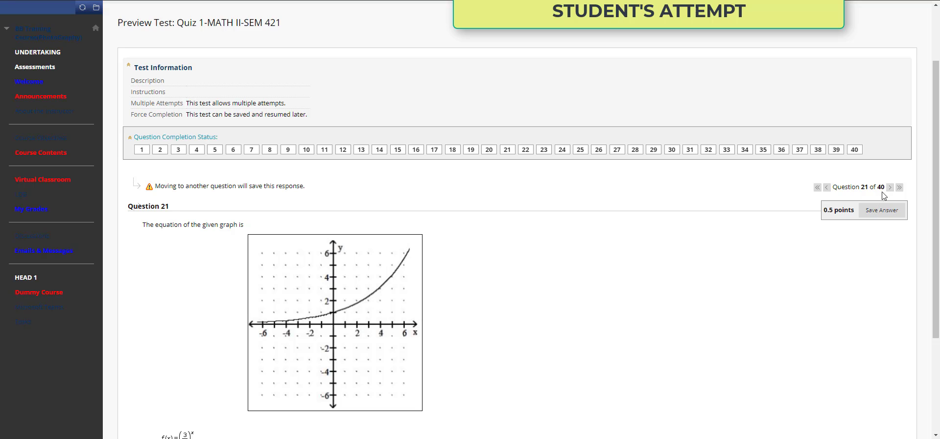
click(890, 187)
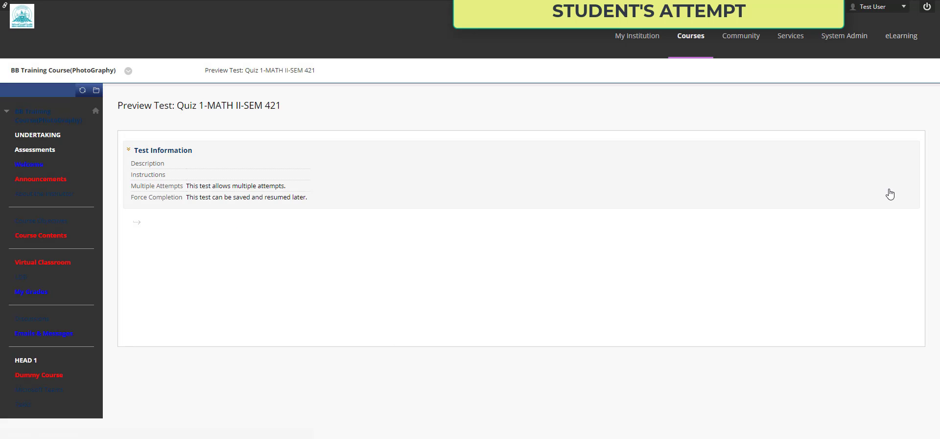
scroll(732, 312, down, 3)
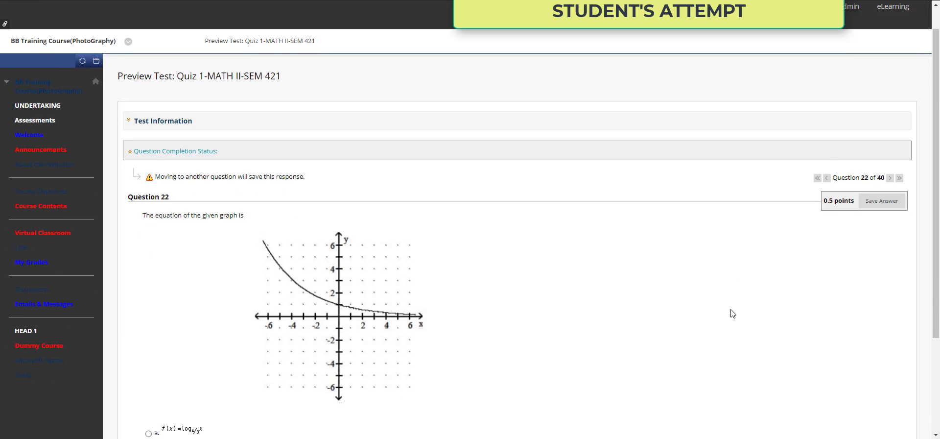
scroll(732, 314, down, 1)
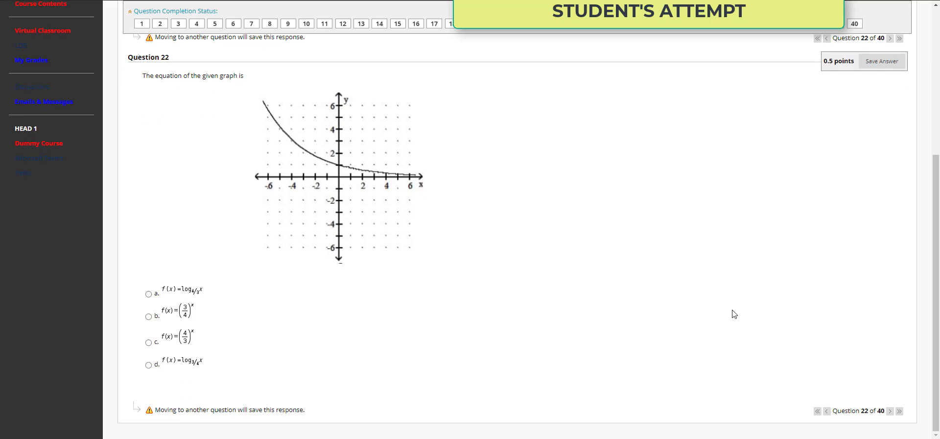
scroll(732, 314, up, 5)
click(889, 270)
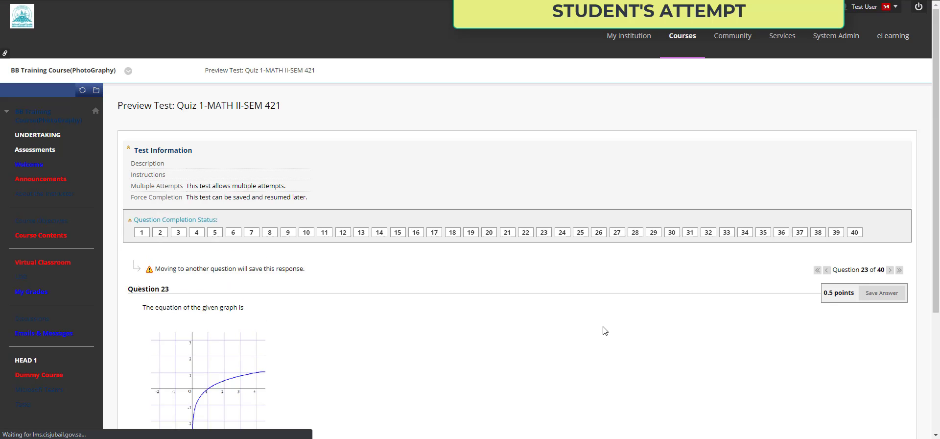
Examine the graphs and answer options of questions 23 and 24, and continue to question 25
scroll(605, 331, down, 3)
scroll(605, 328, up, 2)
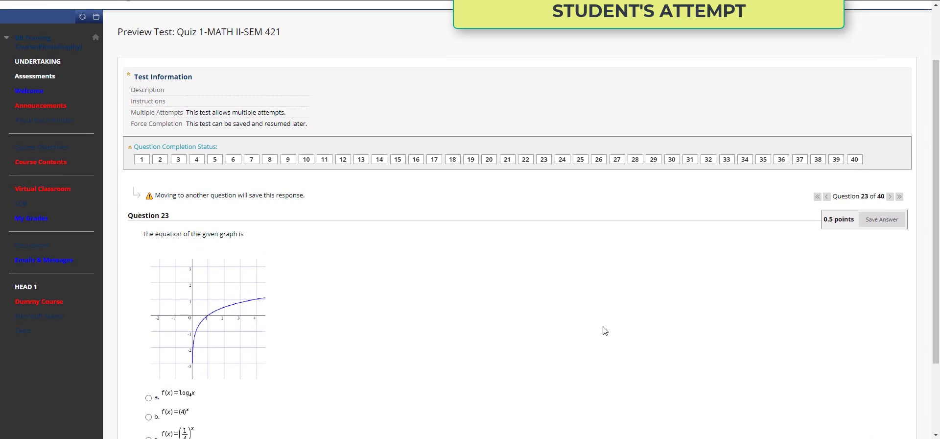
scroll(612, 327, down, 2)
scroll(625, 325, up, 3)
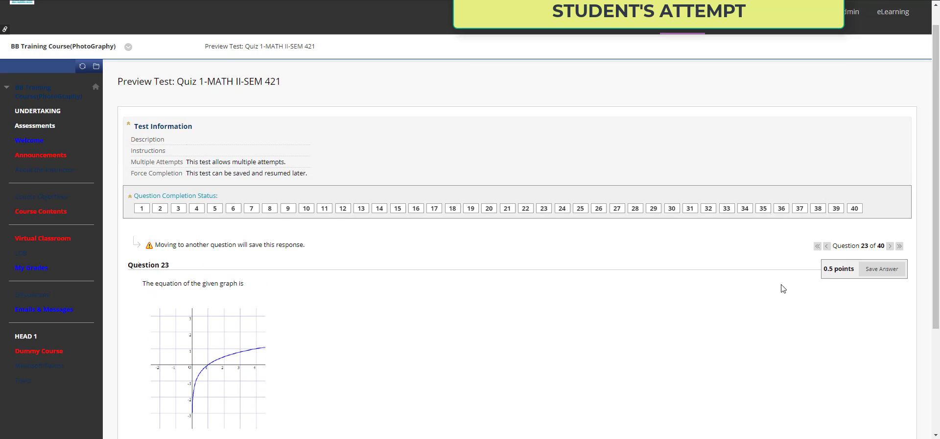
click(890, 246)
scroll(497, 310, down, 5)
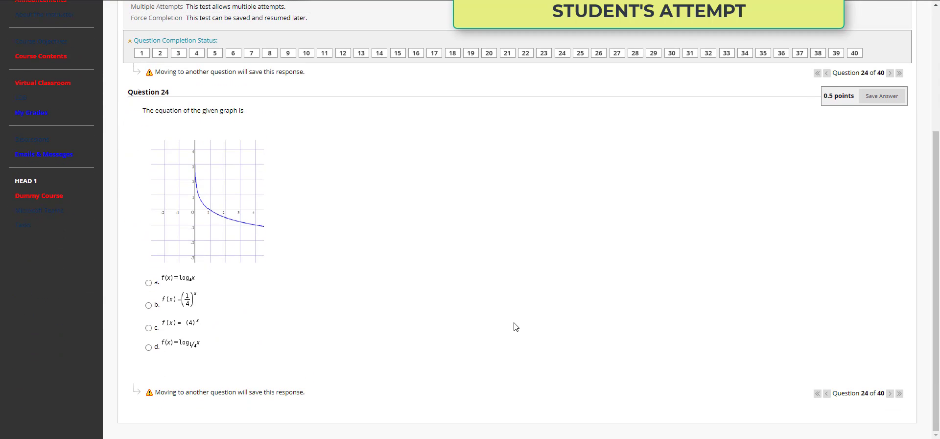
scroll(515, 327, up, 3)
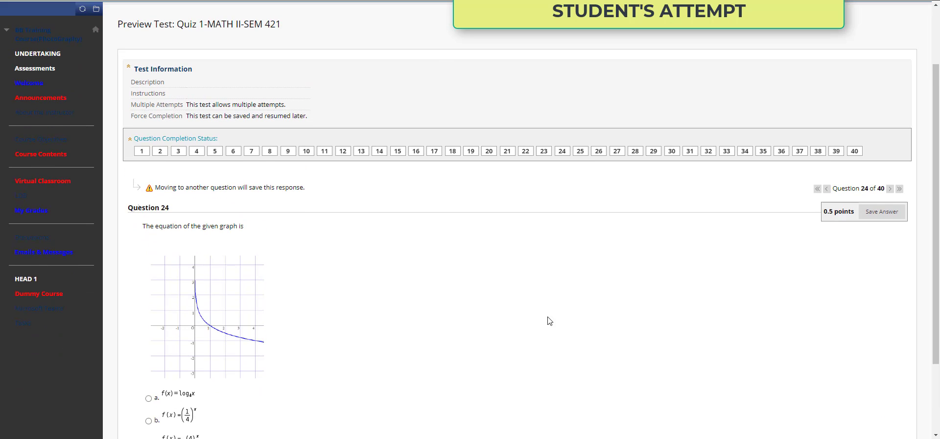
click(890, 189)
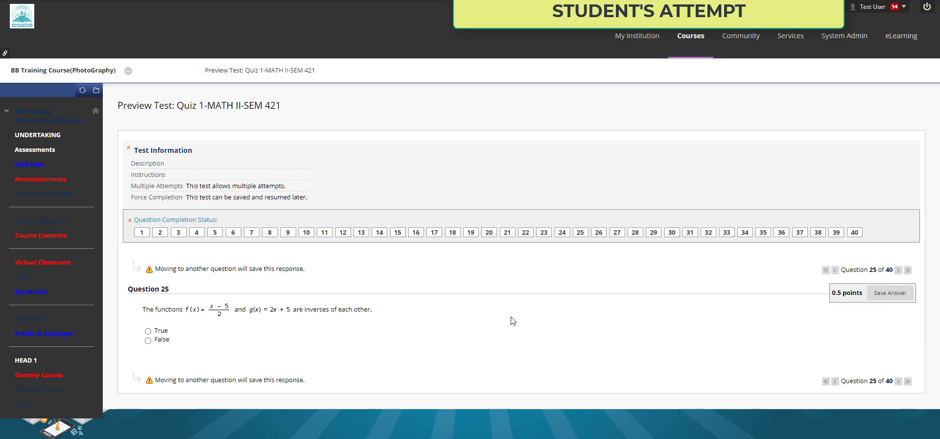
Review the true/false inverse-function questions 25 to 27 without answering, and continue to question 28
click(899, 271)
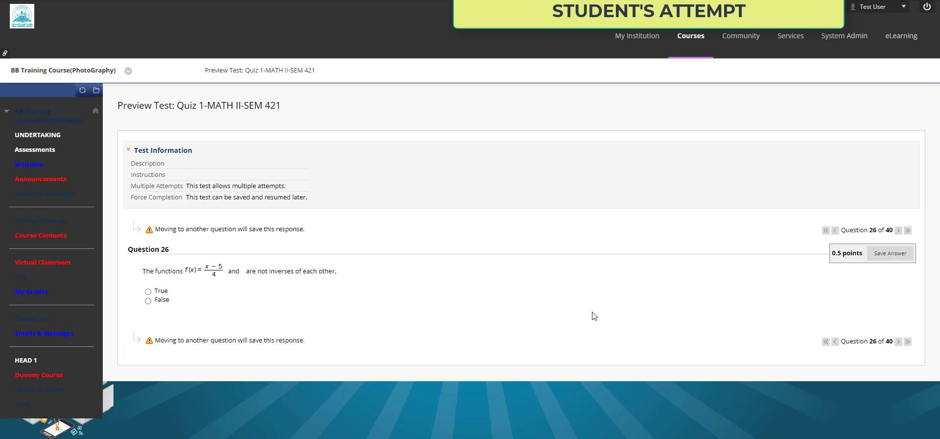
click(898, 229)
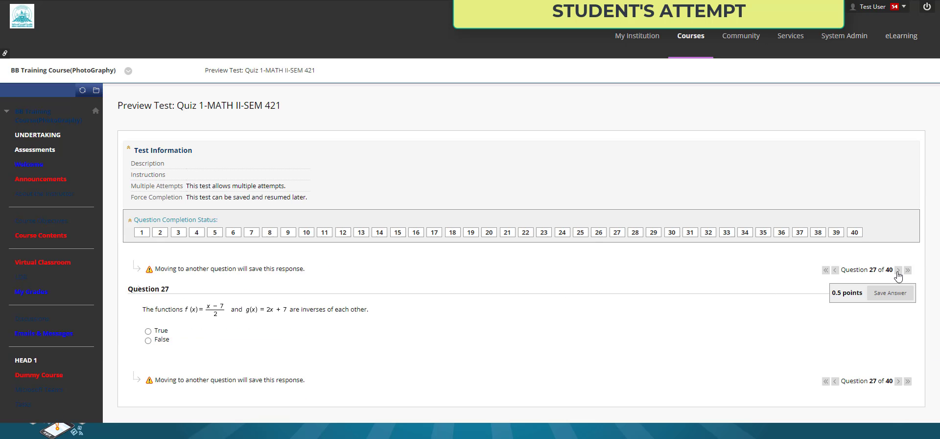
click(897, 271)
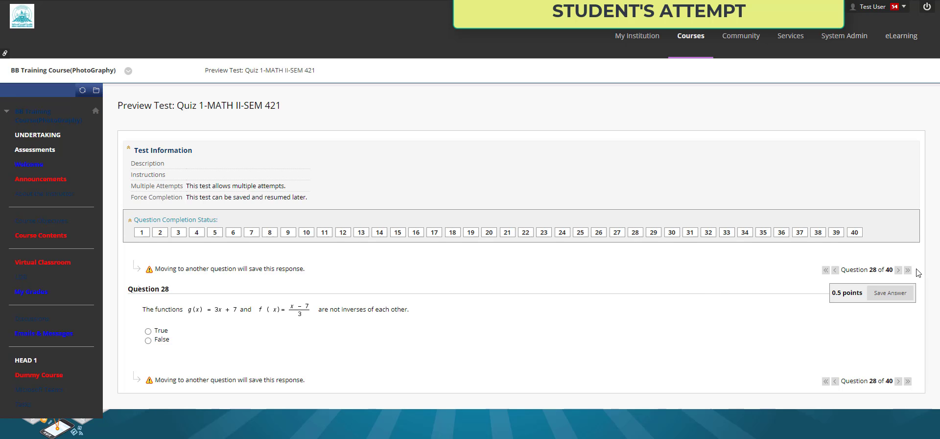
Review the true/false inverse-function and logarithmic-graph questions 28 to 32 without answering, and continue to question 33
click(899, 270)
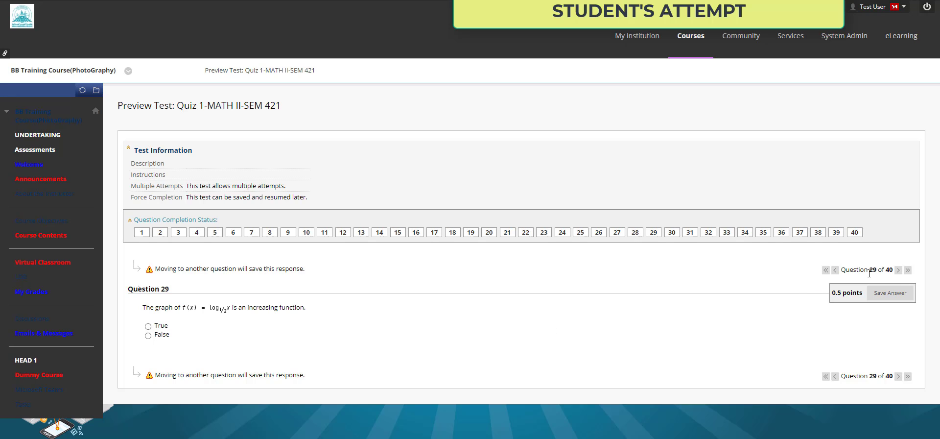
click(898, 271)
click(898, 270)
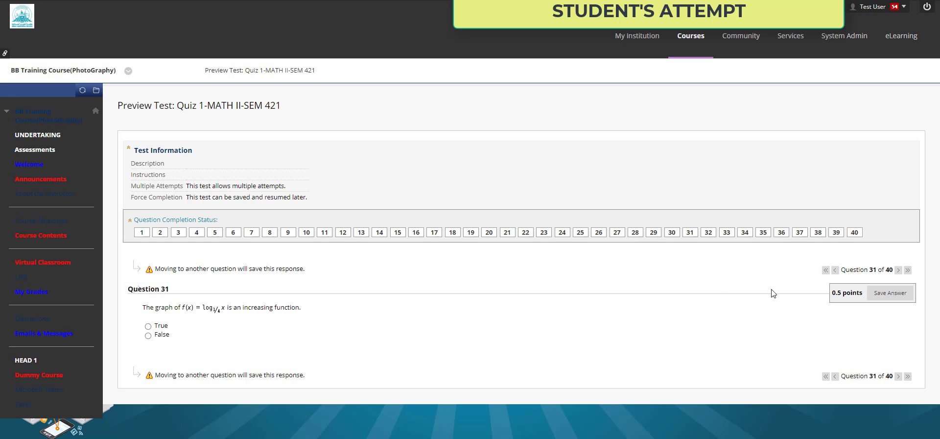
click(898, 270)
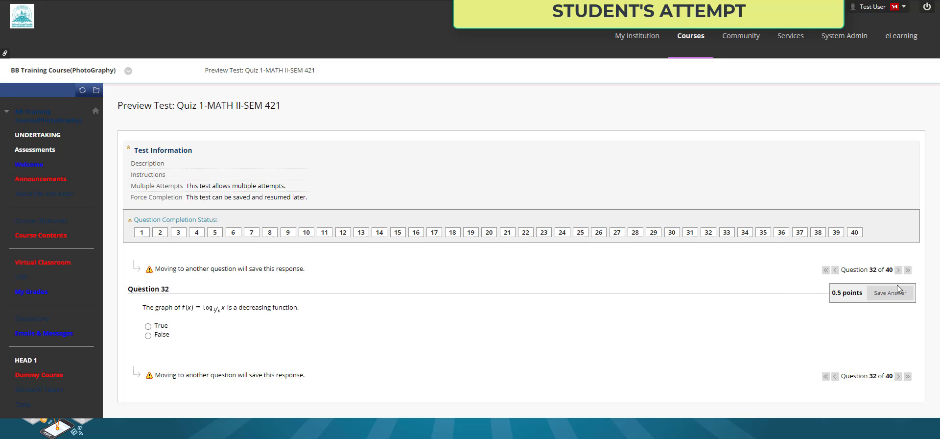
click(897, 270)
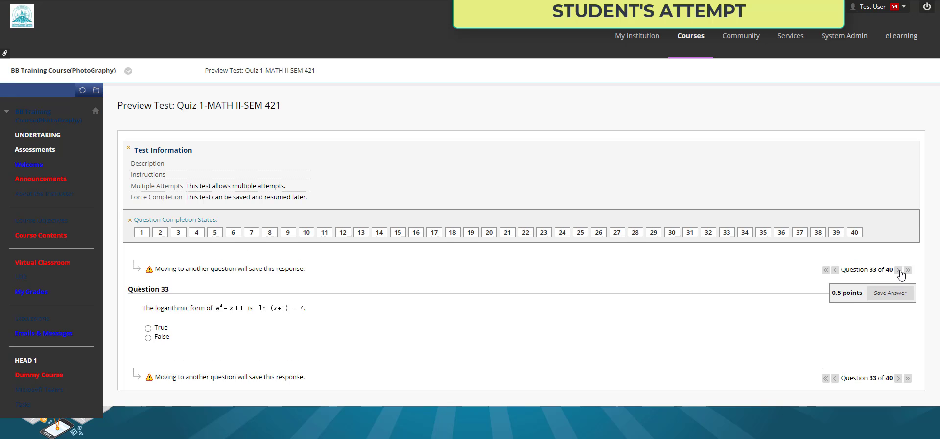
Review the true/false logarithmic-form questions 33 to 36 without answering, and continue to question 37
click(899, 272)
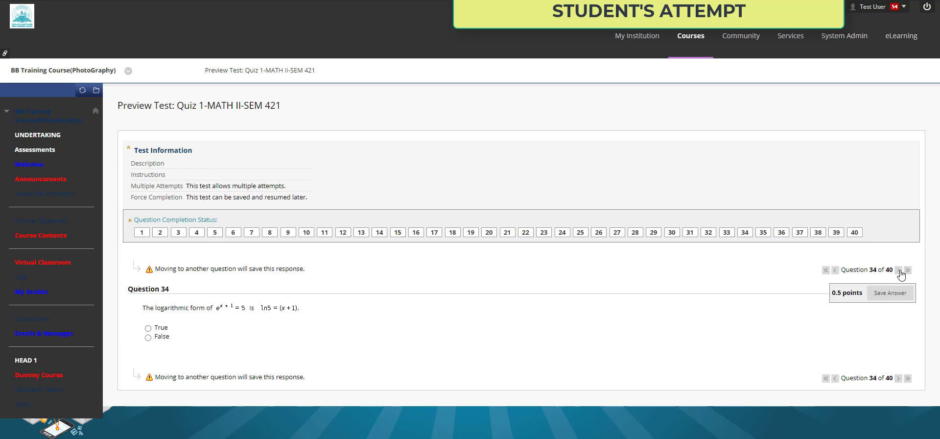
click(899, 270)
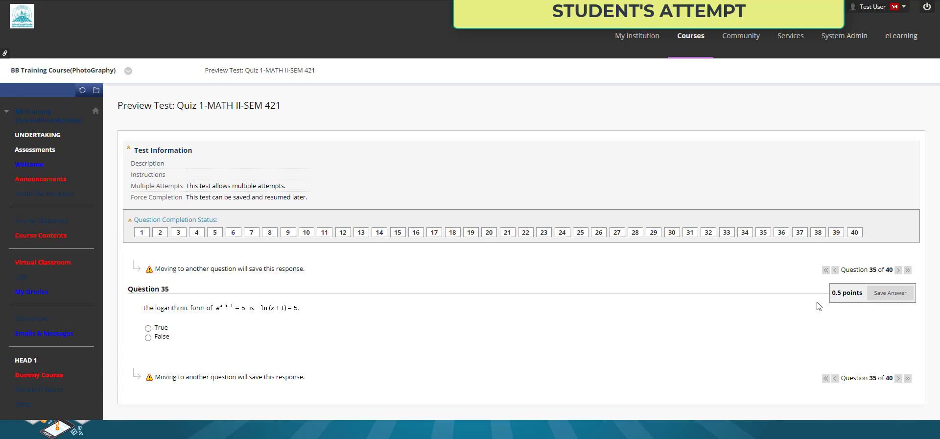
click(897, 270)
click(898, 270)
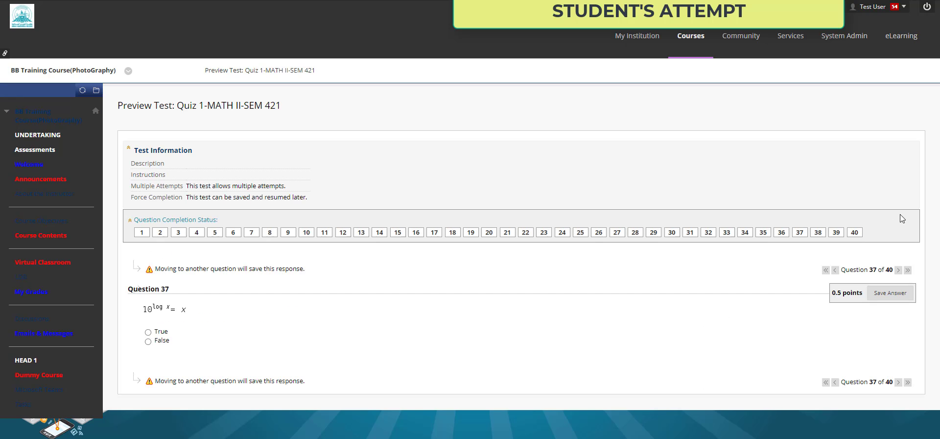
Review the true/false exponent-and-logarithm identities in questions 37 to 39 without answering, and continue to question 40
click(897, 272)
click(900, 270)
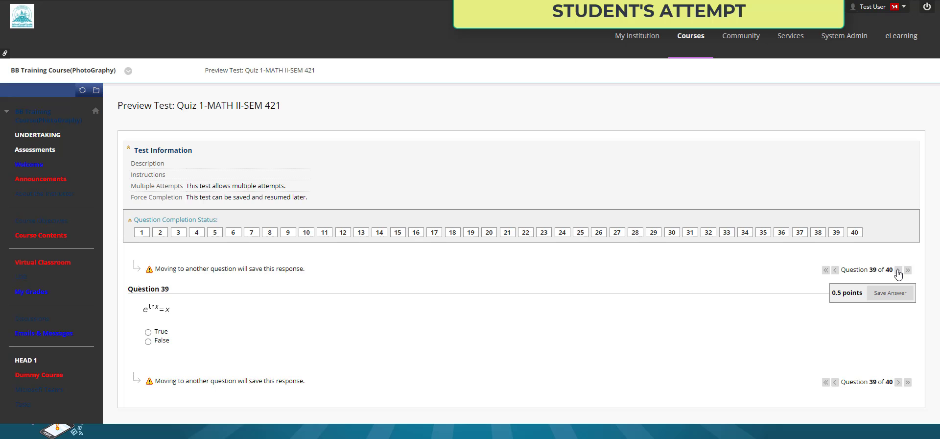
click(898, 270)
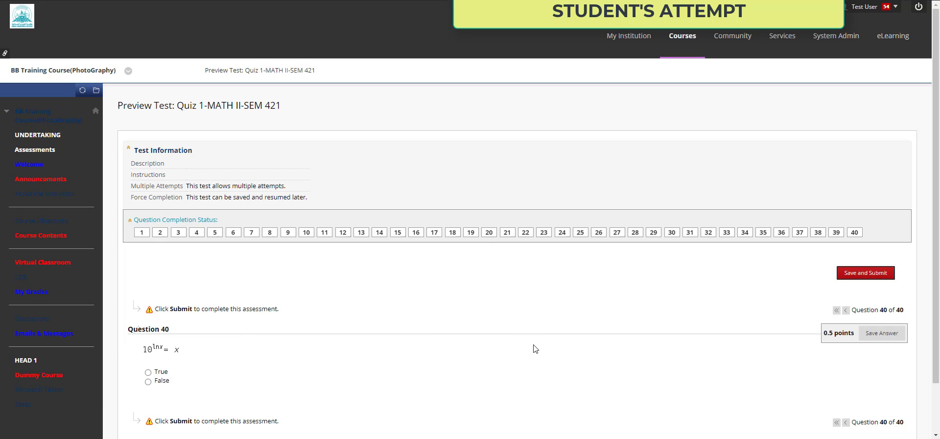
Save and submit the test from question 40, confirm the submission, and open the results for review
scroll(414, 363, down, 2)
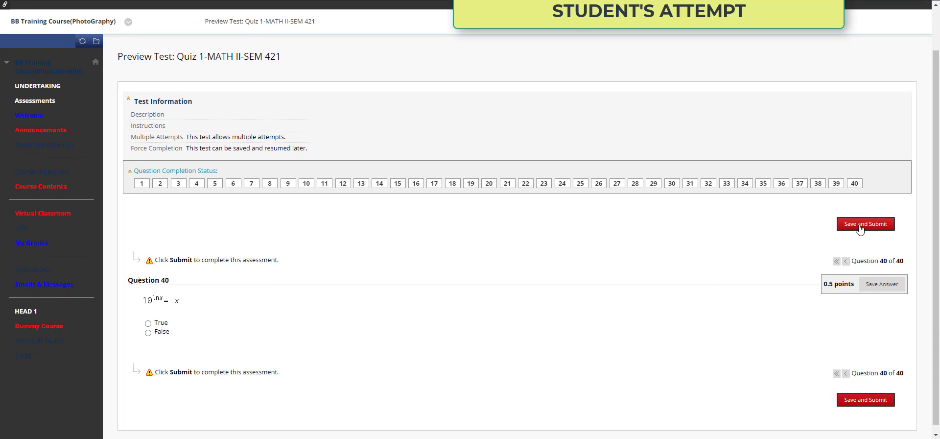
click(844, 228)
click(518, 79)
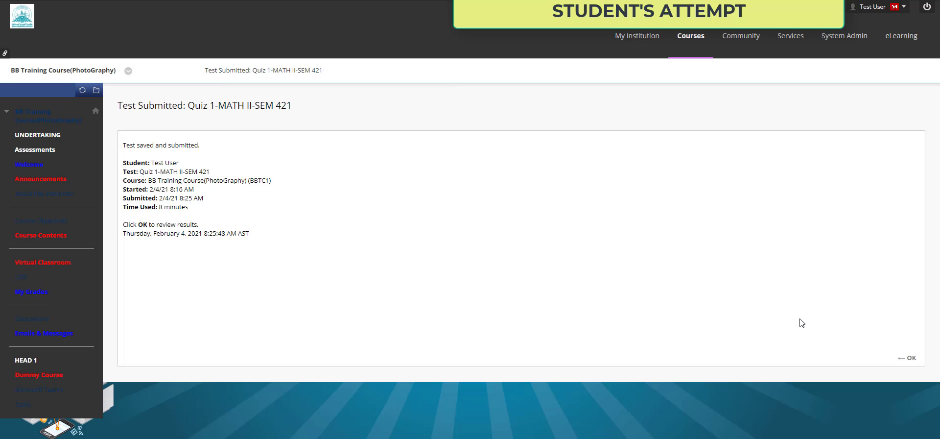
click(908, 358)
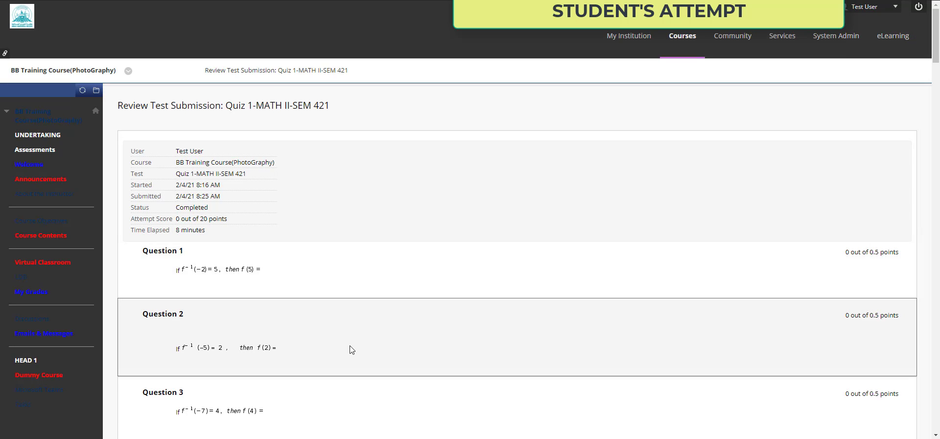
Review the submitted attempt from question 1 through question 40, checking what the student sees for each question and its points
scroll(338, 333, down, 2)
scroll(263, 271, down, 8)
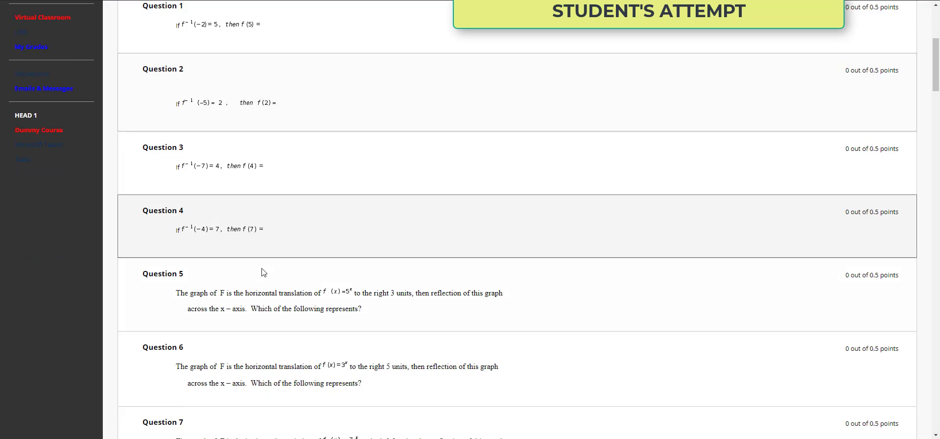
scroll(262, 272, down, 9)
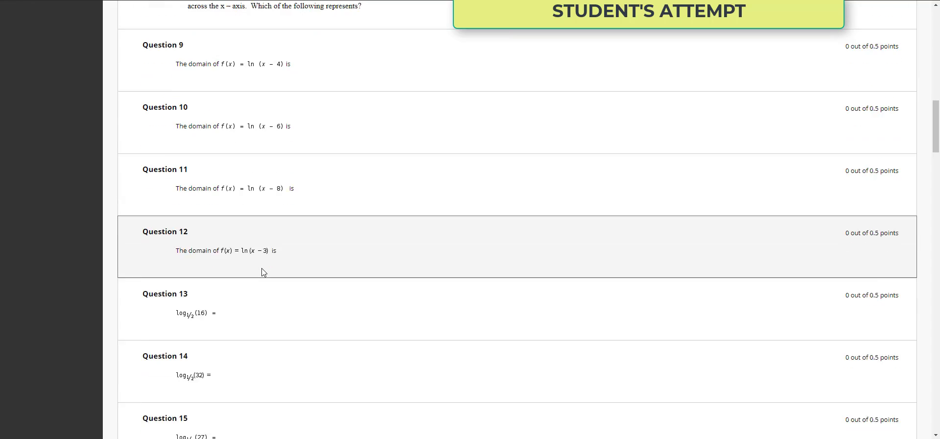
scroll(263, 272, down, 2)
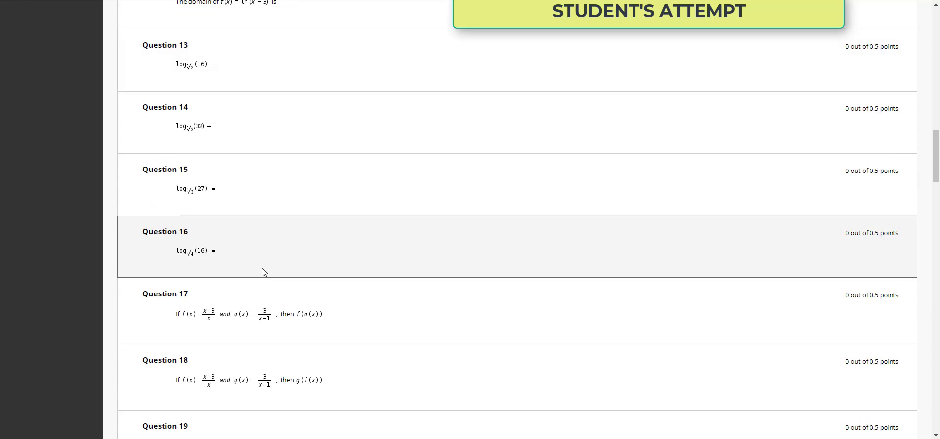
scroll(263, 272, down, 3)
scroll(263, 272, down, 7)
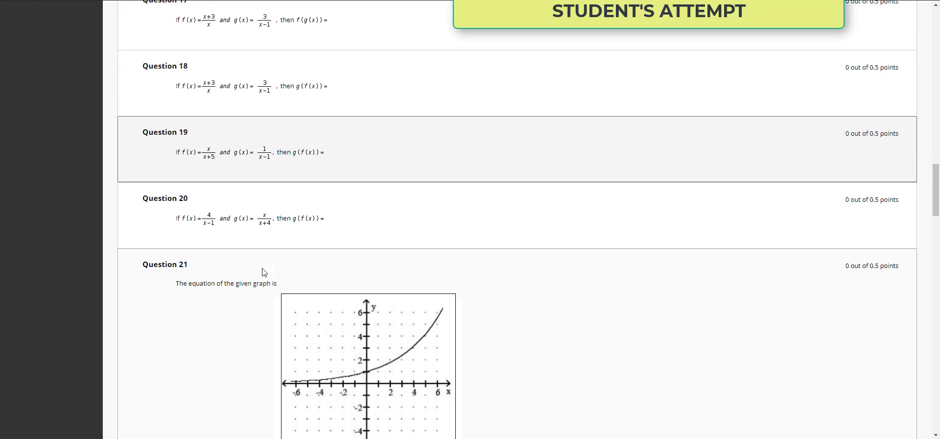
scroll(263, 272, down, 8)
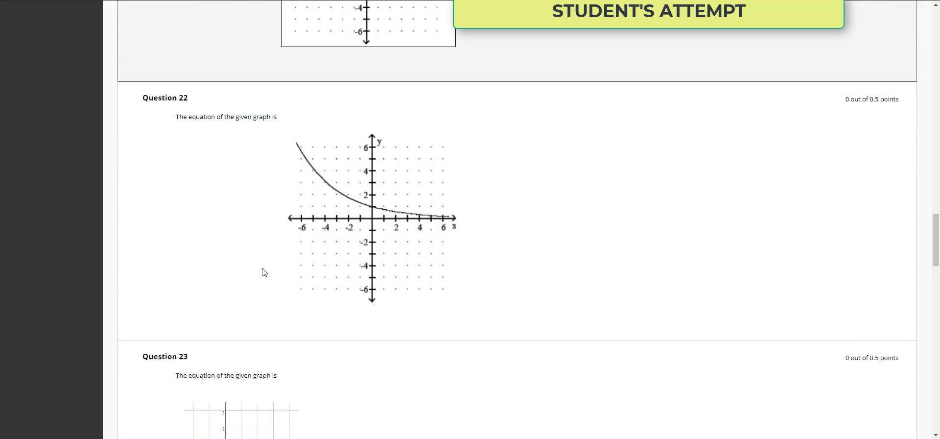
scroll(262, 273, down, 9)
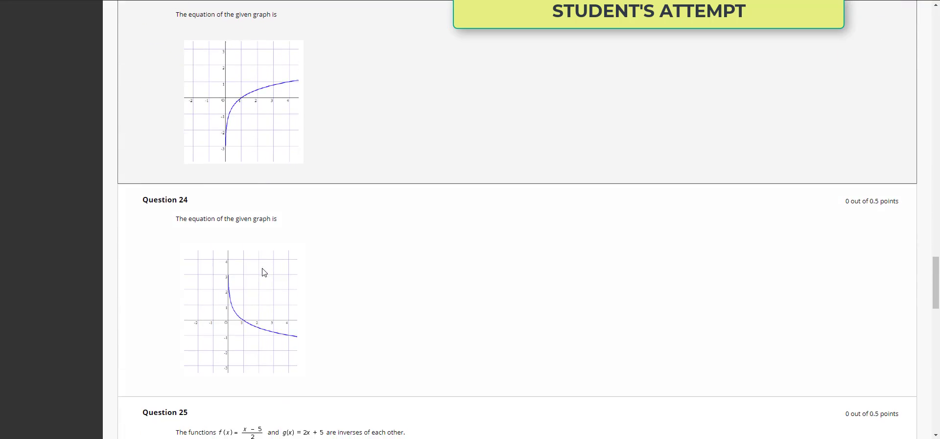
scroll(263, 273, down, 12)
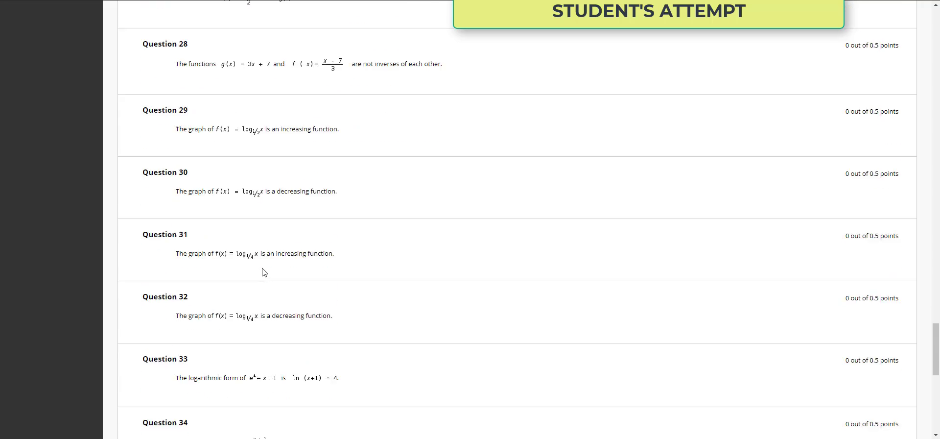
scroll(262, 272, down, 4)
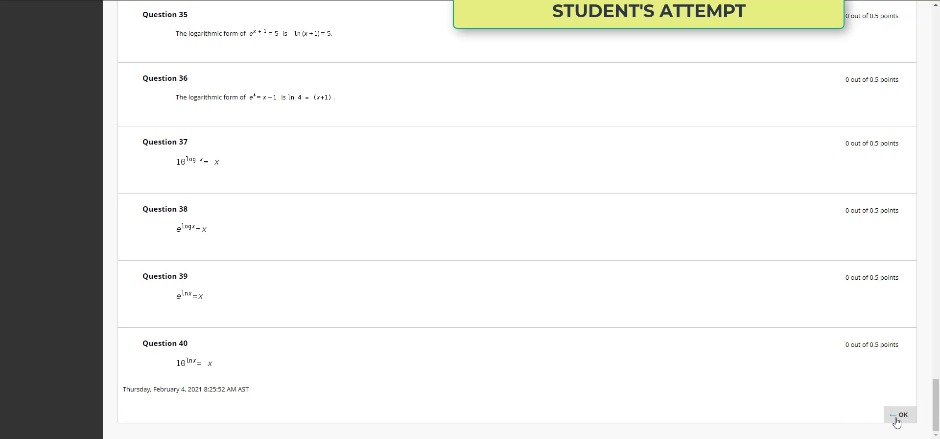
Close the submission review and look through the student's Assessments list down to Quiz 1-MATH II-SEM 421
click(899, 414)
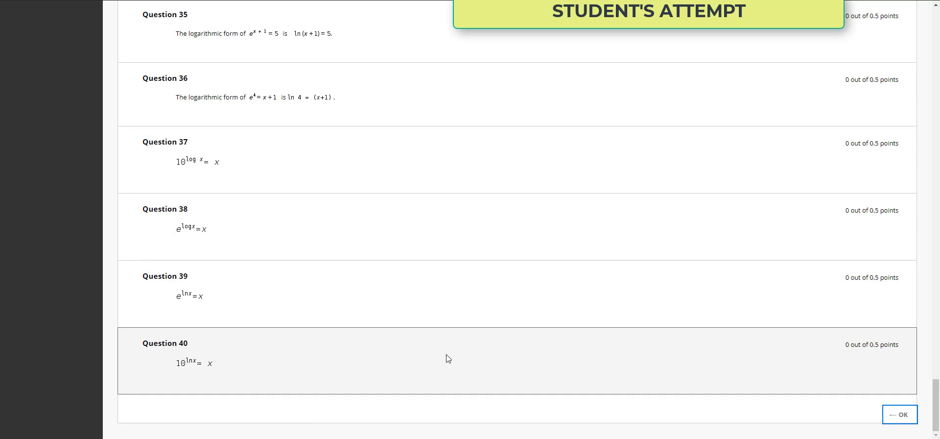
scroll(340, 346, up, 20)
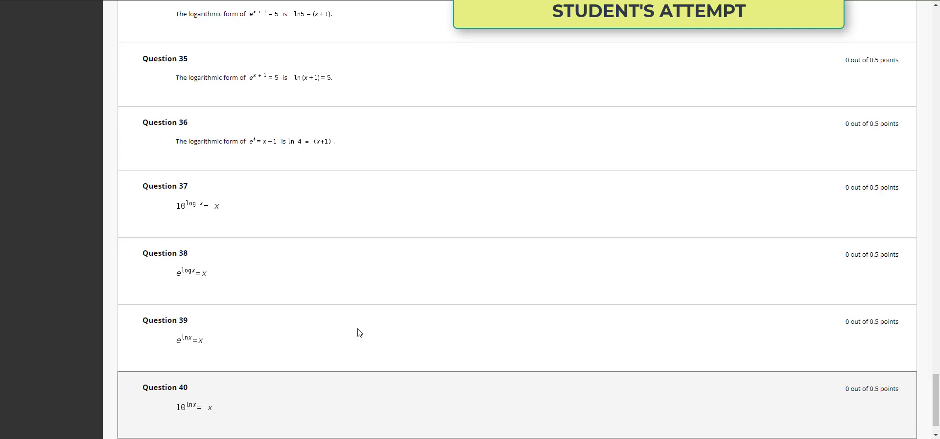
scroll(359, 332, up, 5)
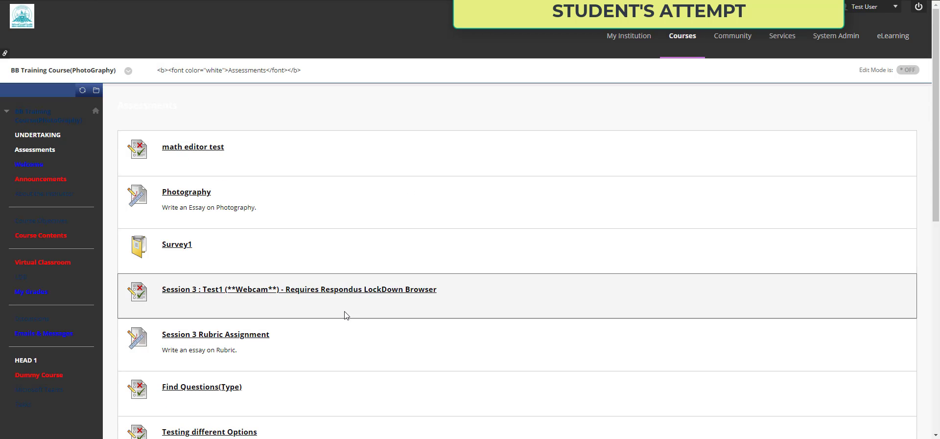
scroll(362, 250, down, 8)
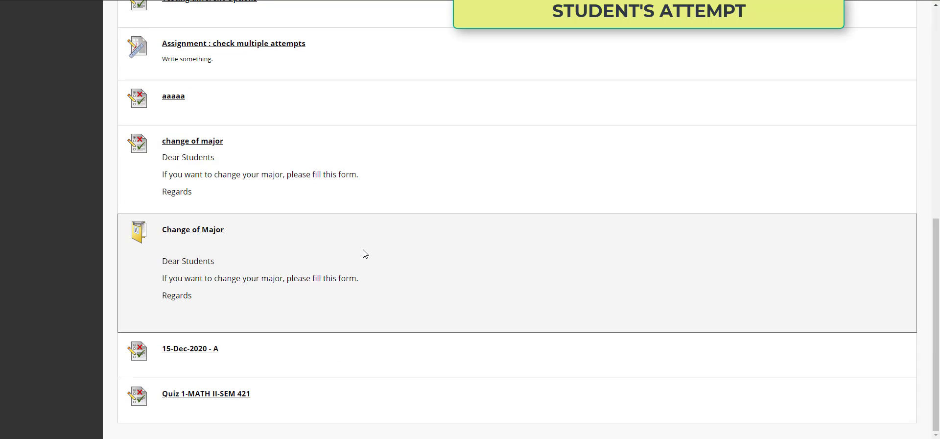
Switch to the teacher's view of the course and open the Full Grade Center
scroll(364, 253, up, 8)
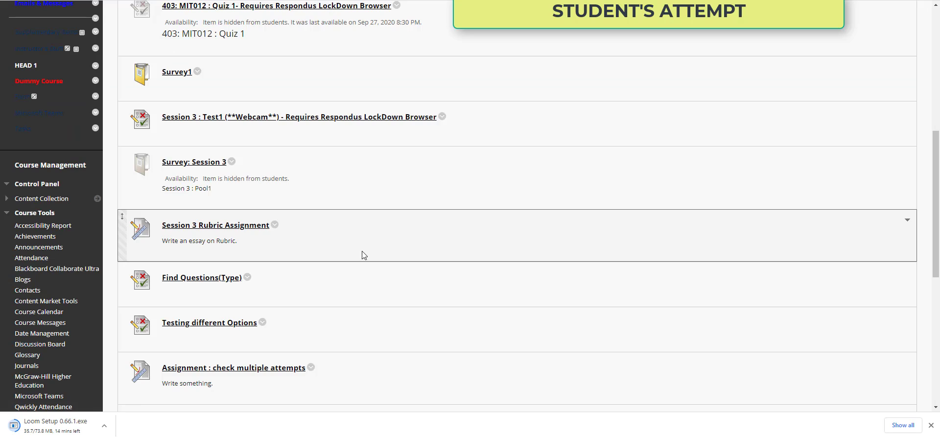
scroll(266, 233, up, 7)
scroll(86, 225, down, 15)
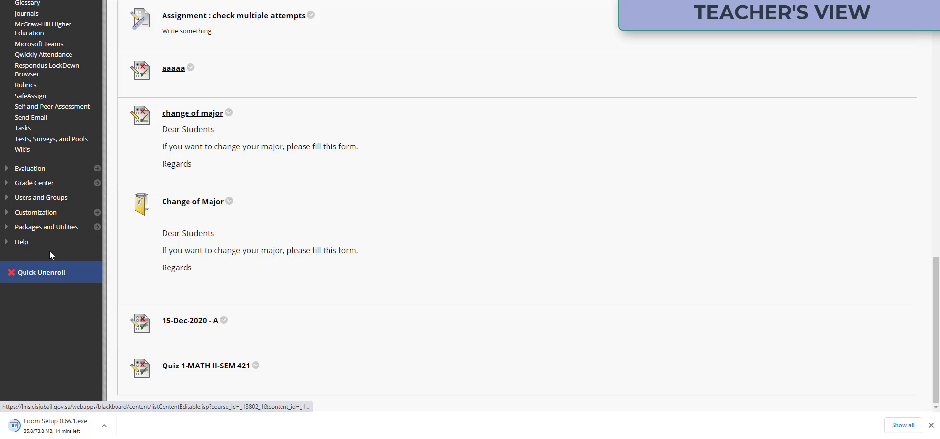
click(28, 182)
click(31, 208)
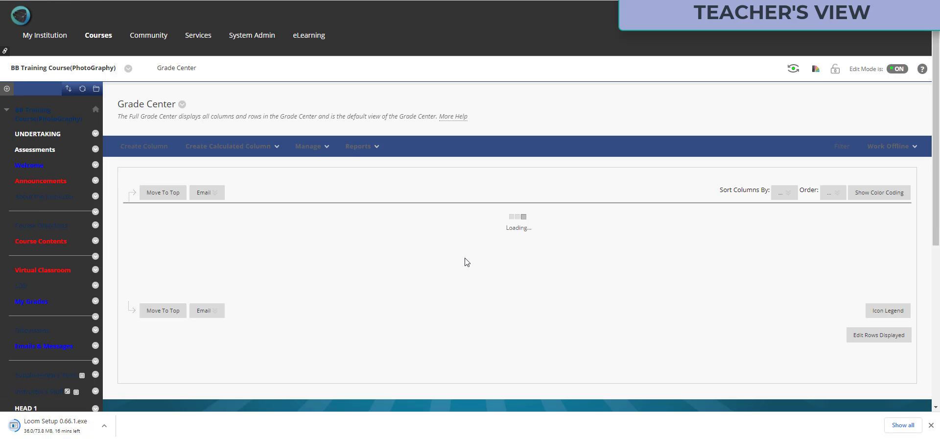
Find the Quiz 1-MATH II-SEM 421 column in the Full Grade Center and open the test student's submitted attempt for grading
scroll(485, 317, down, 2)
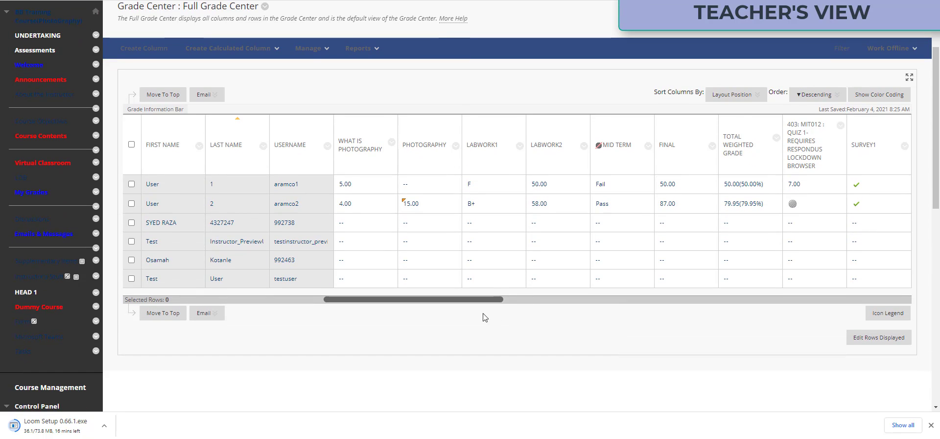
click(792, 299)
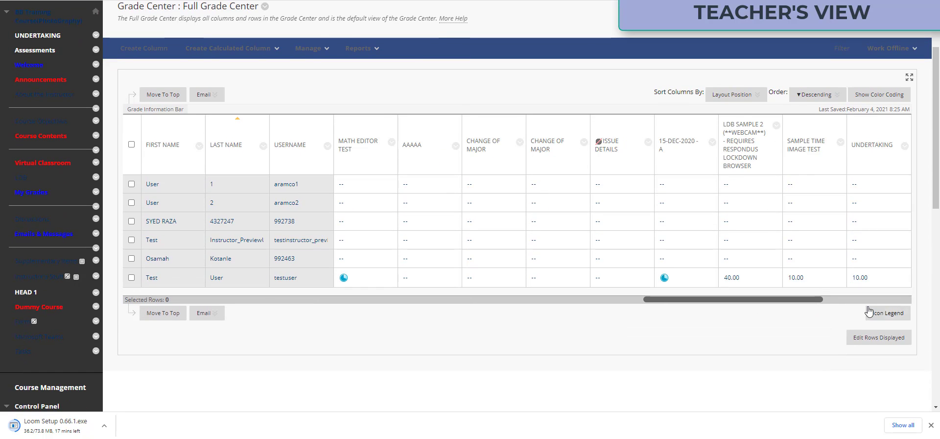
click(870, 299)
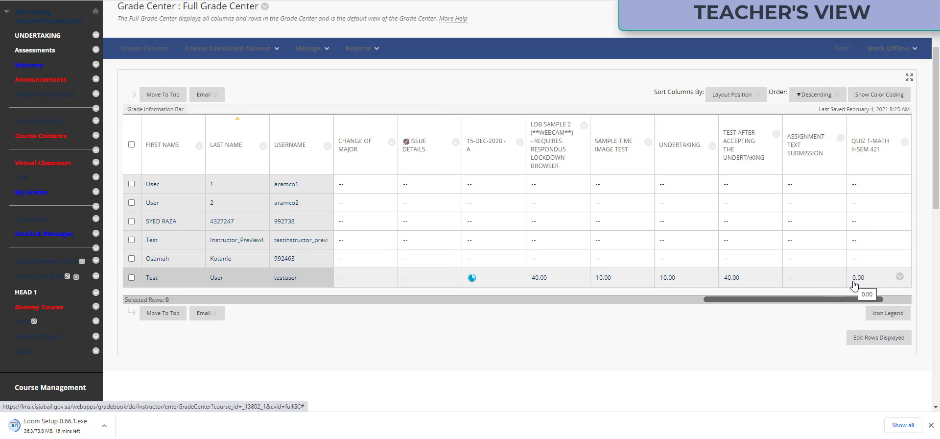
click(900, 276)
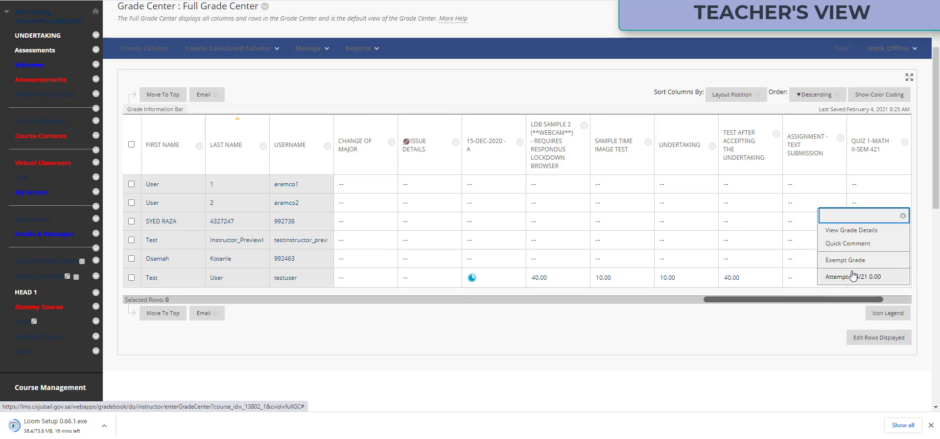
click(836, 276)
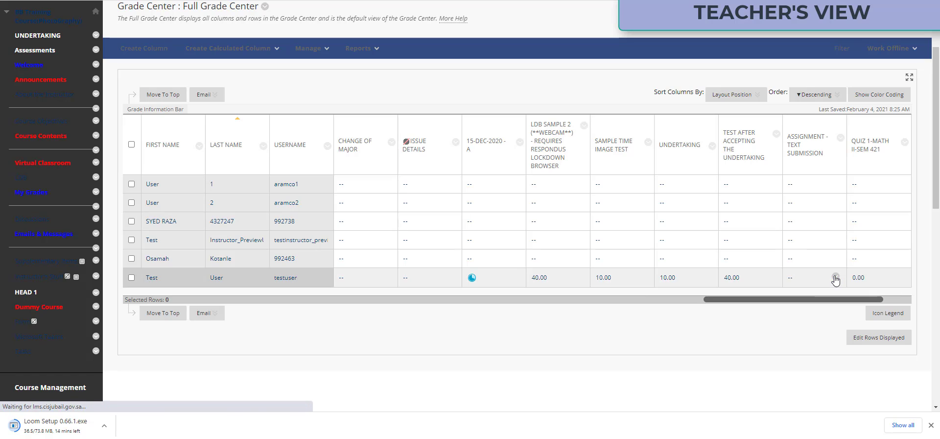
click(472, 278)
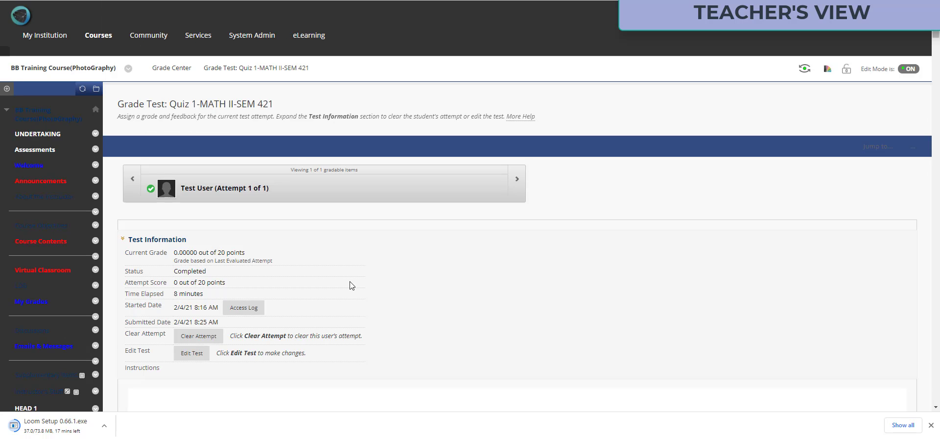
Review the test information and questions 1 through 40 of the attempt, comparing given and correct answers and points, down to the feedback section
scroll(332, 263, down, 5)
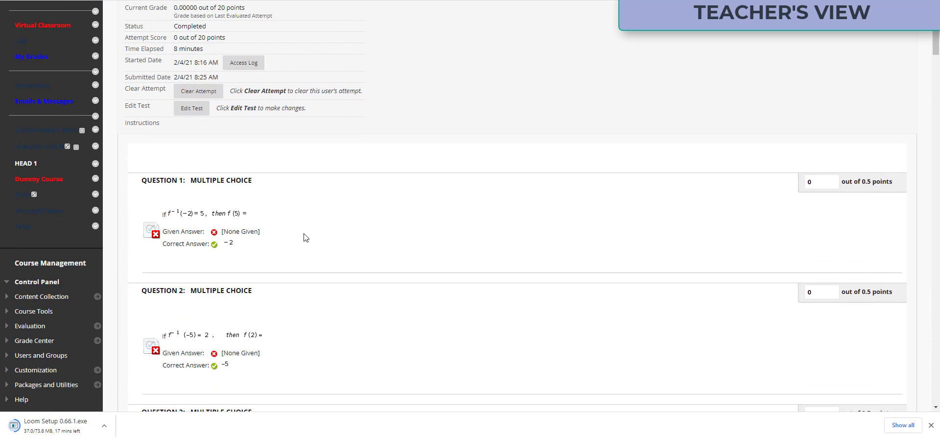
scroll(304, 235, up, 2)
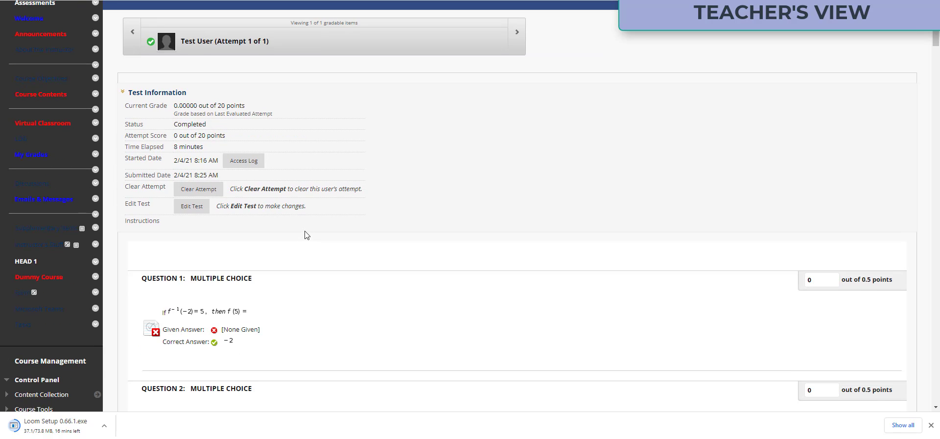
scroll(352, 230, down, 7)
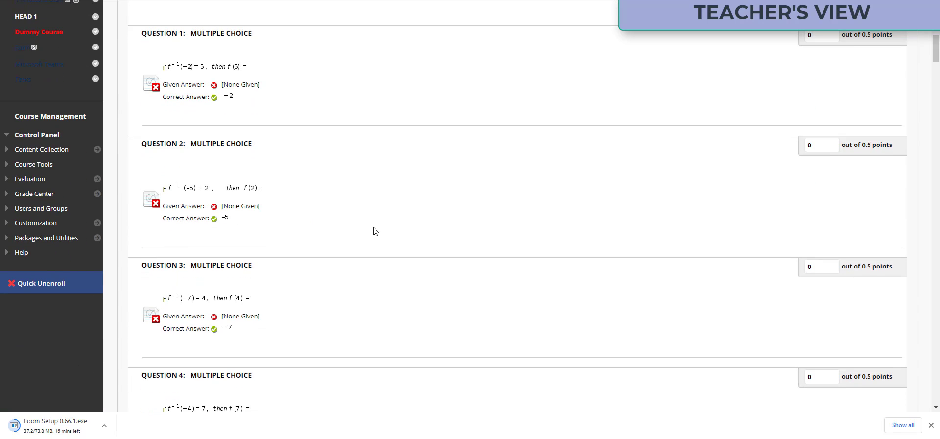
scroll(375, 231, down, 6)
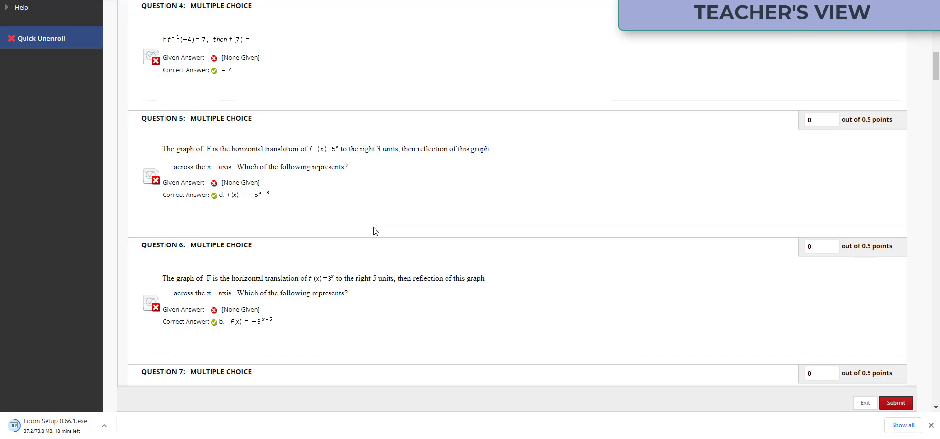
scroll(375, 231, down, 7)
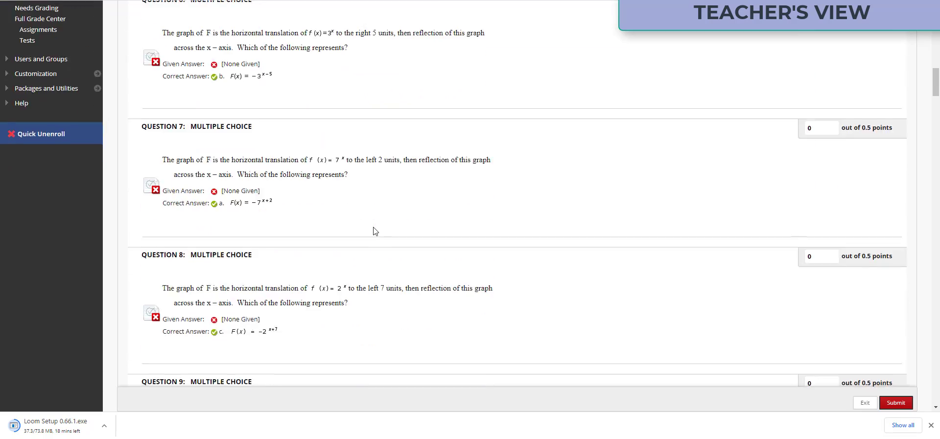
scroll(375, 231, down, 7)
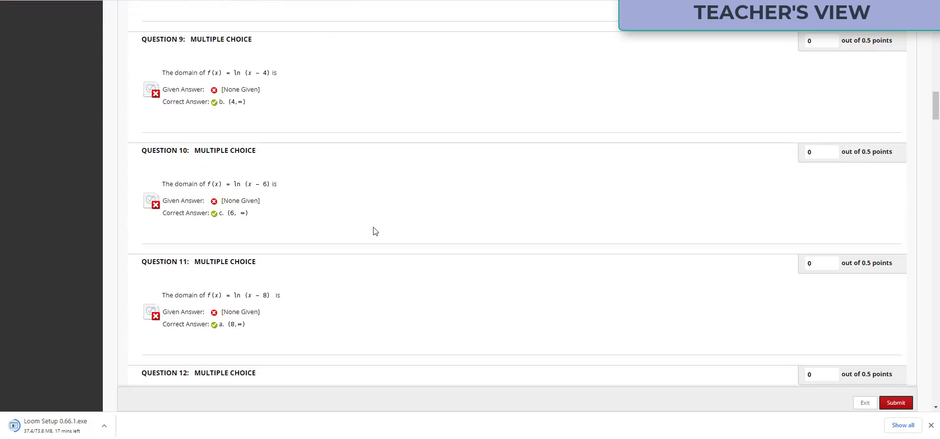
scroll(375, 231, down, 7)
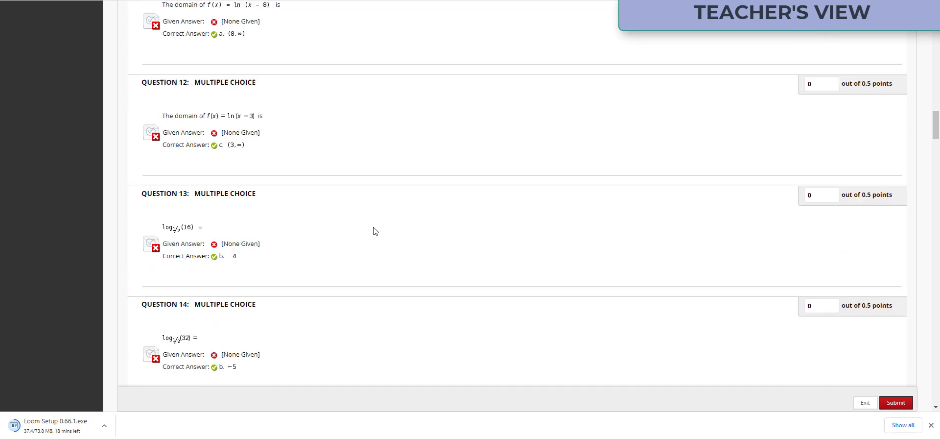
scroll(375, 231, down, 7)
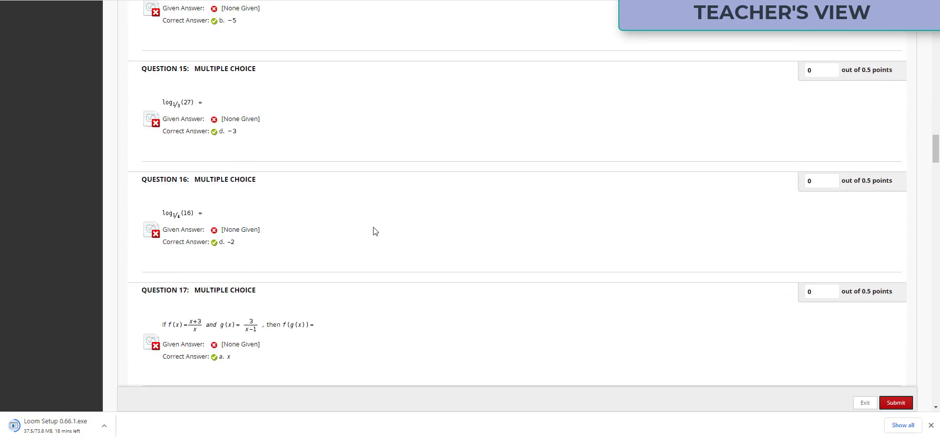
scroll(375, 231, down, 7)
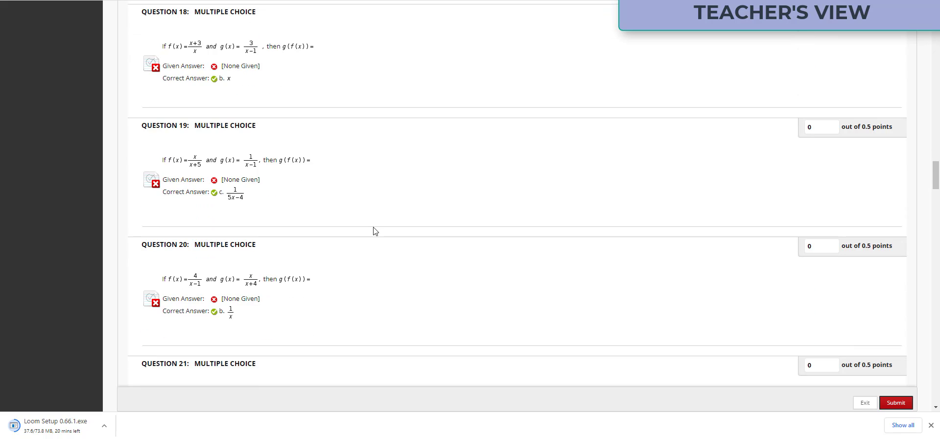
scroll(375, 231, down, 9)
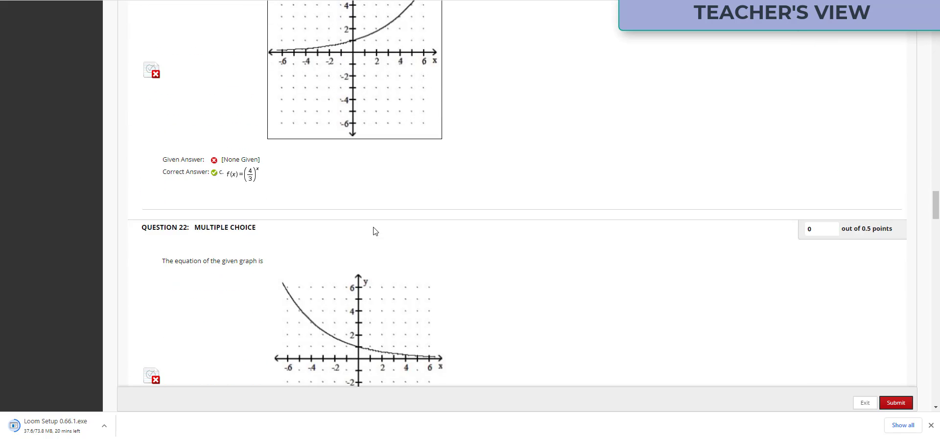
scroll(375, 231, down, 9)
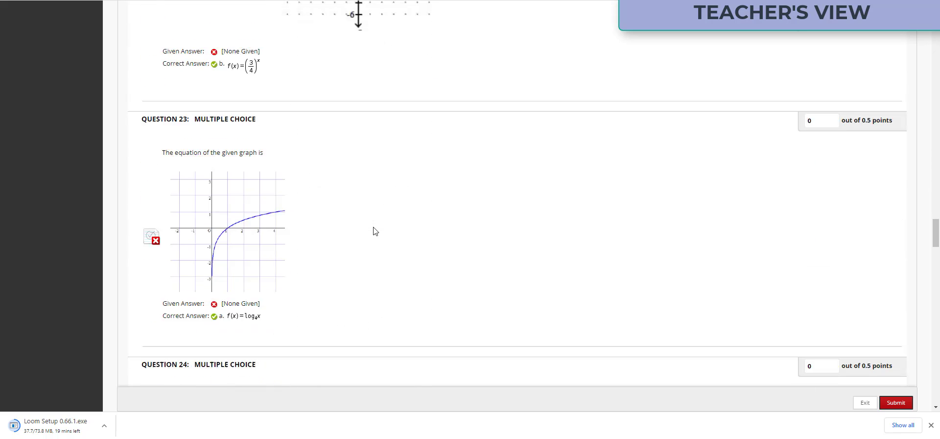
scroll(376, 231, down, 9)
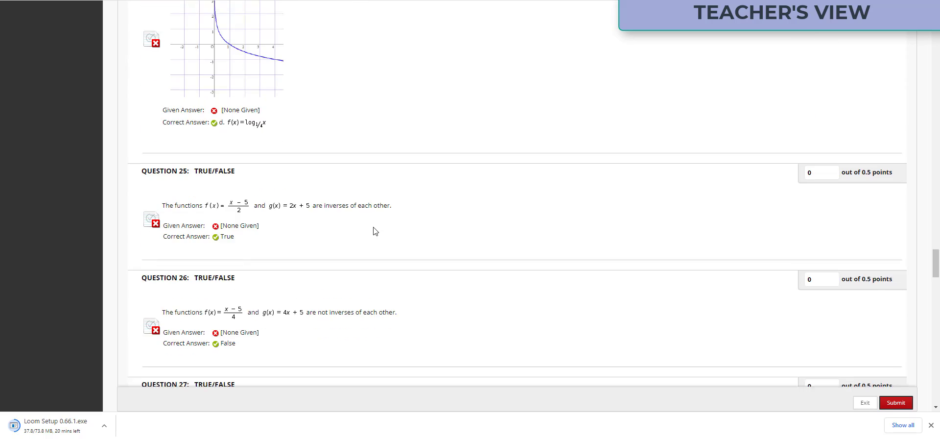
scroll(375, 231, down, 9)
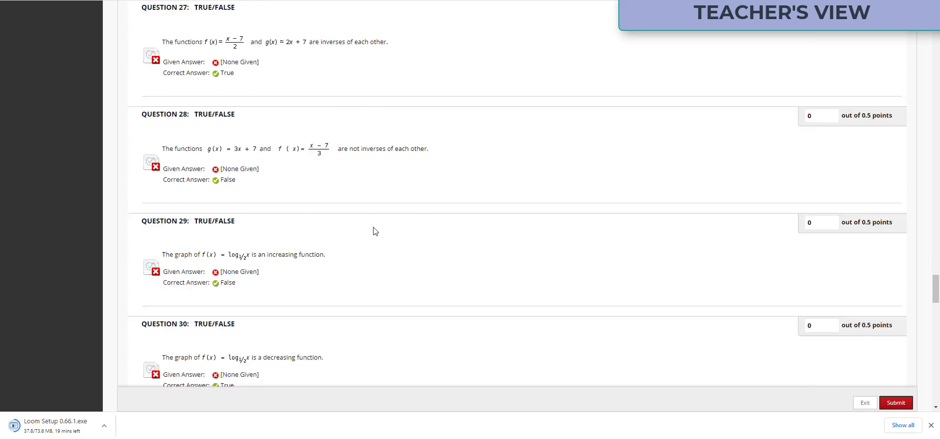
scroll(375, 231, down, 9)
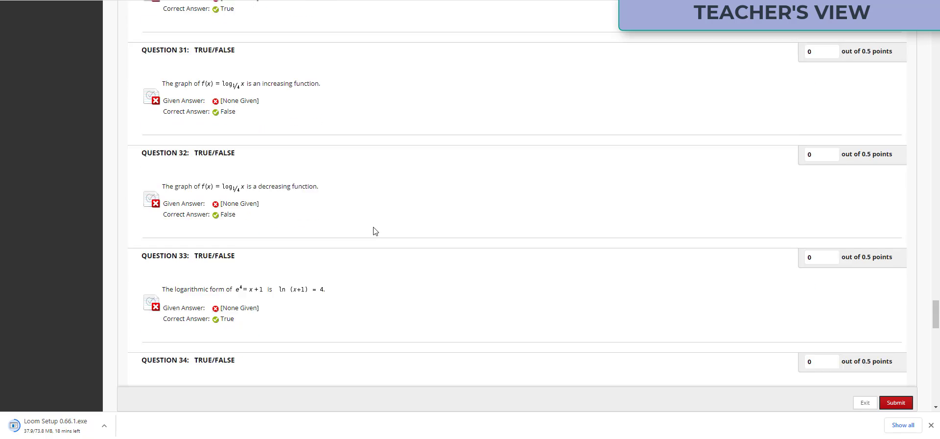
scroll(376, 231, down, 6)
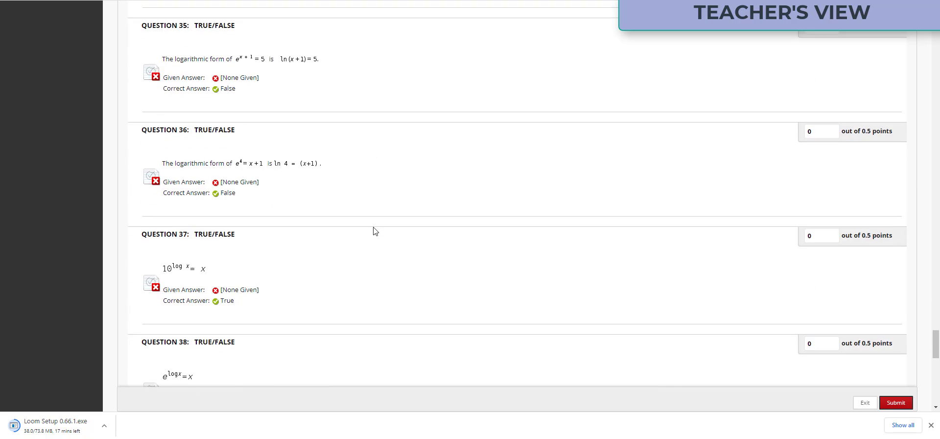
scroll(375, 231, down, 8)
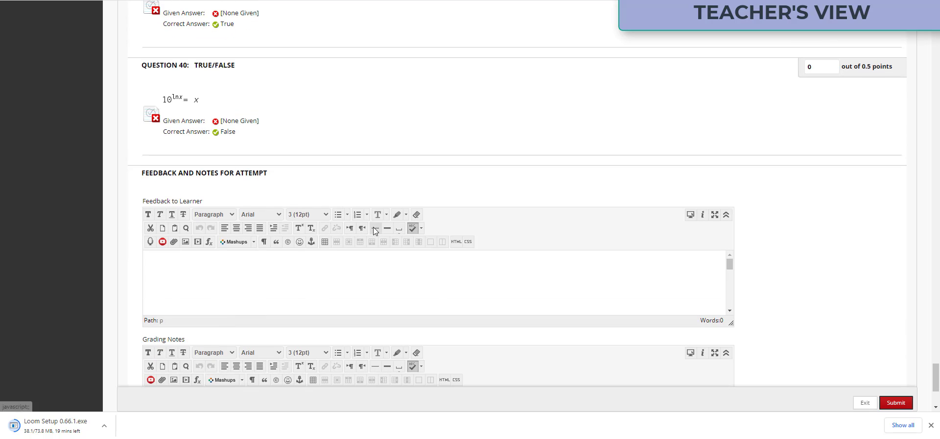
Look back through the attempt's questions from question 40 toward the beginning of the Grade Test page
scroll(374, 231, up, 6)
scroll(376, 231, up, 20)
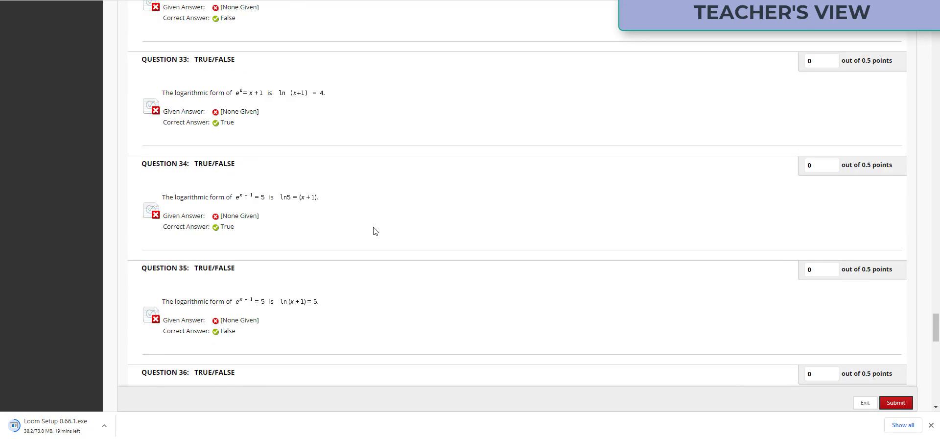
scroll(523, 228, up, 20)
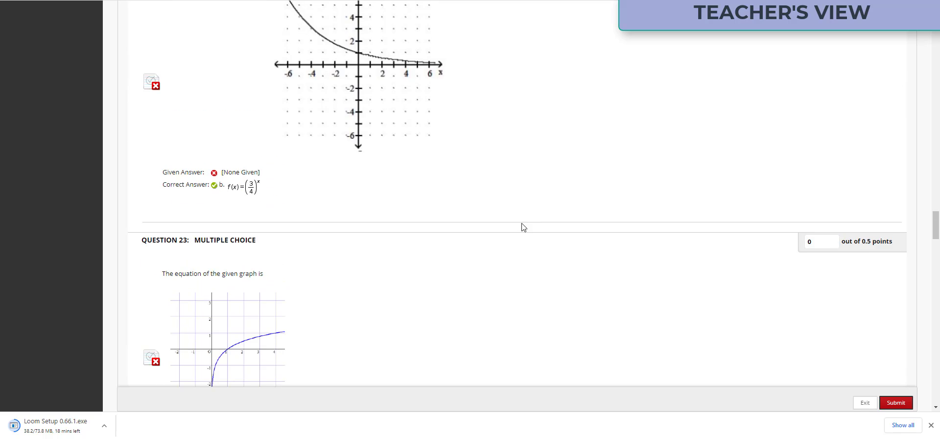
scroll(522, 237, up, 20)
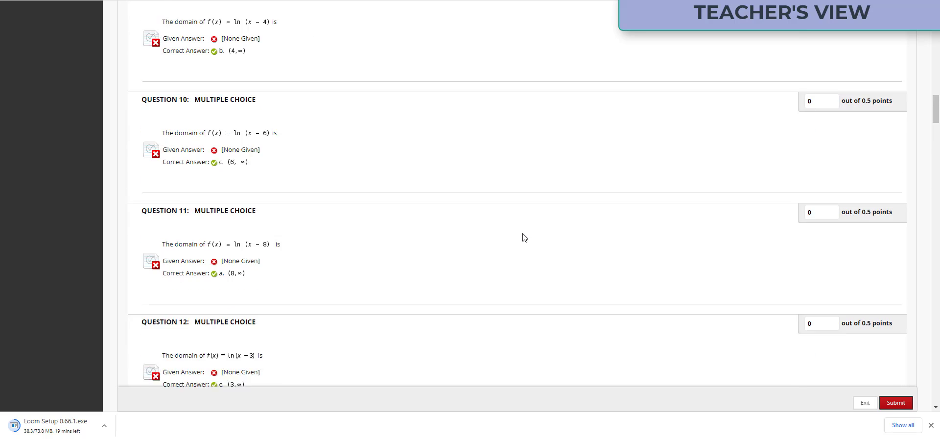